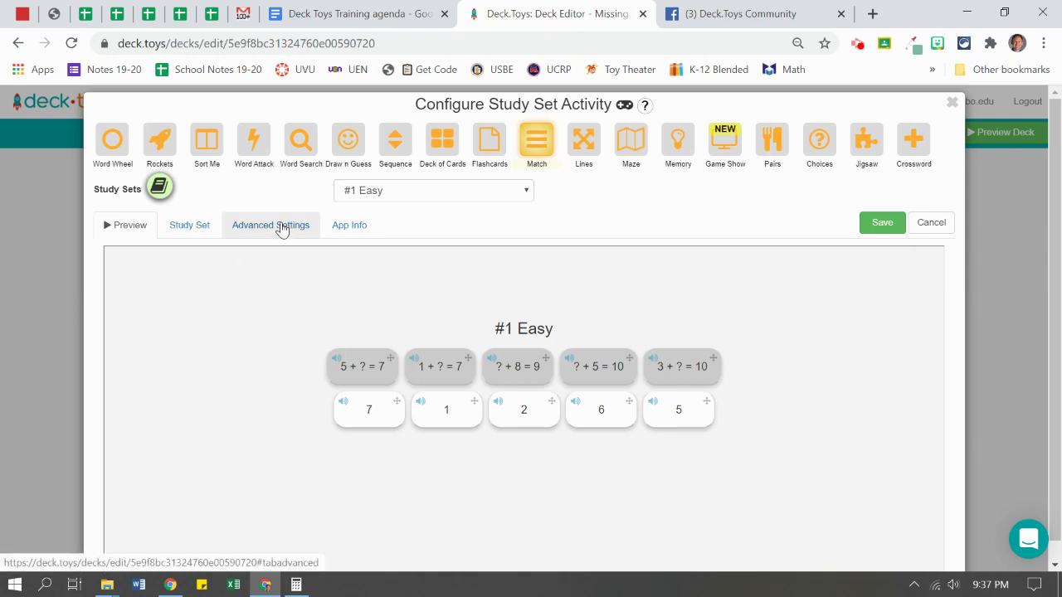
# Make the Easy#1 Match activity require all answers correct for completion, and save it
pyautogui.click(282, 229)
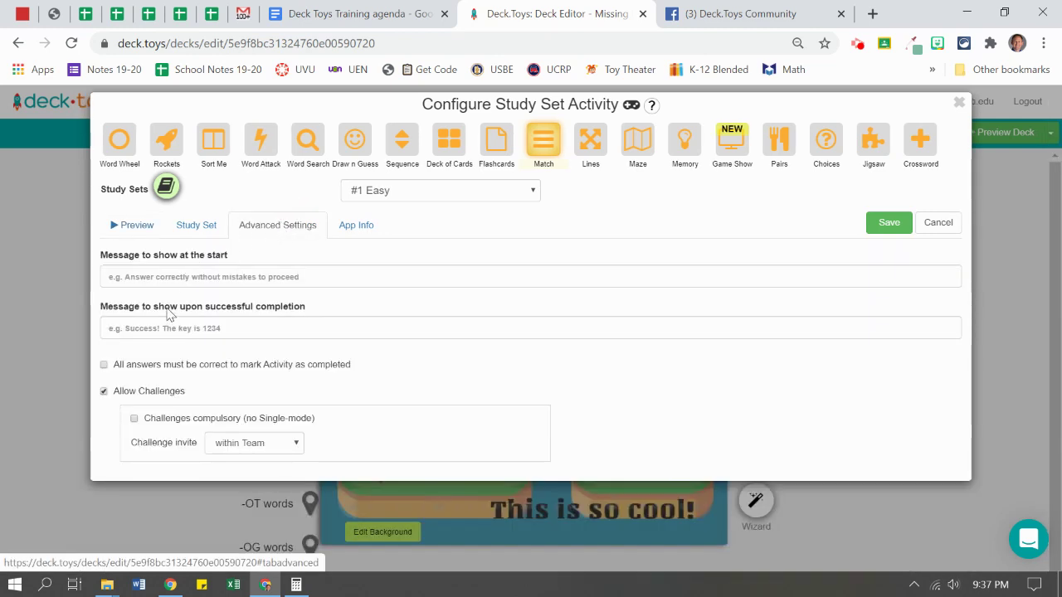
pyautogui.click(116, 367)
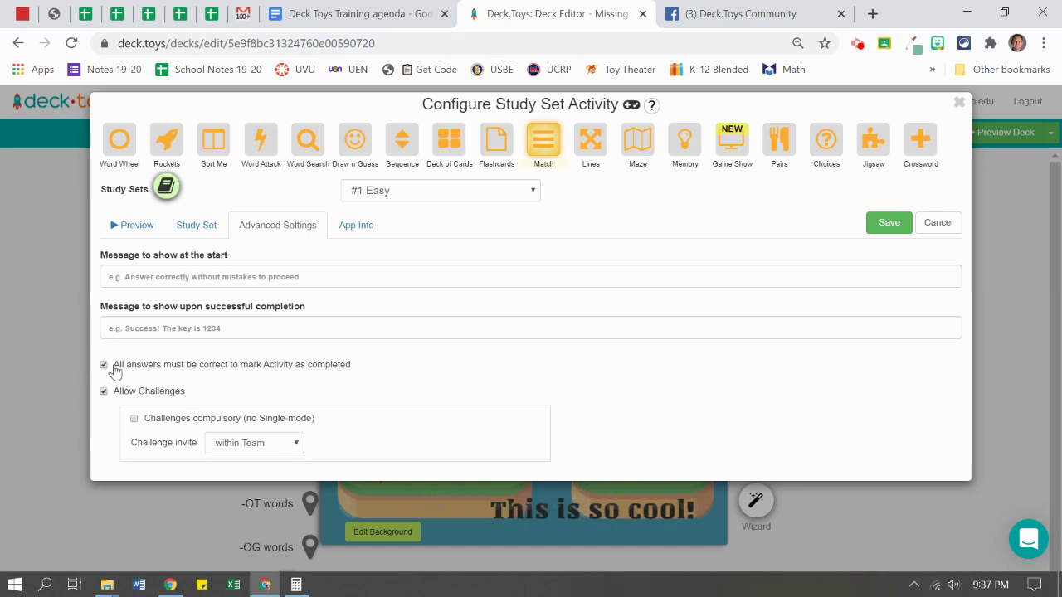
pyautogui.click(878, 223)
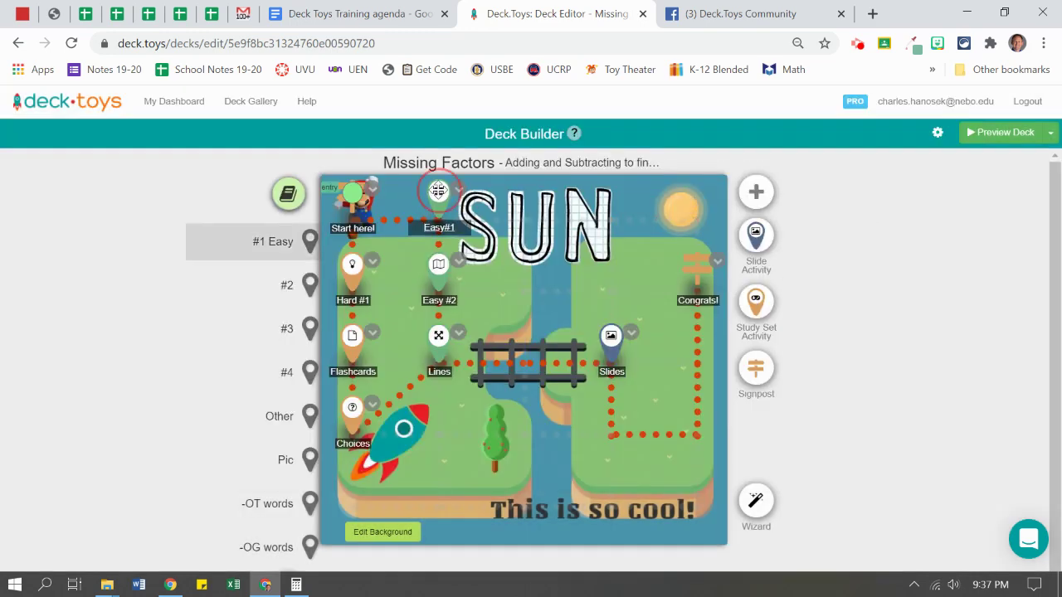
# Turn off Allow Challenges in Easy#1's advanced settings and save the activity
pyautogui.click(438, 190)
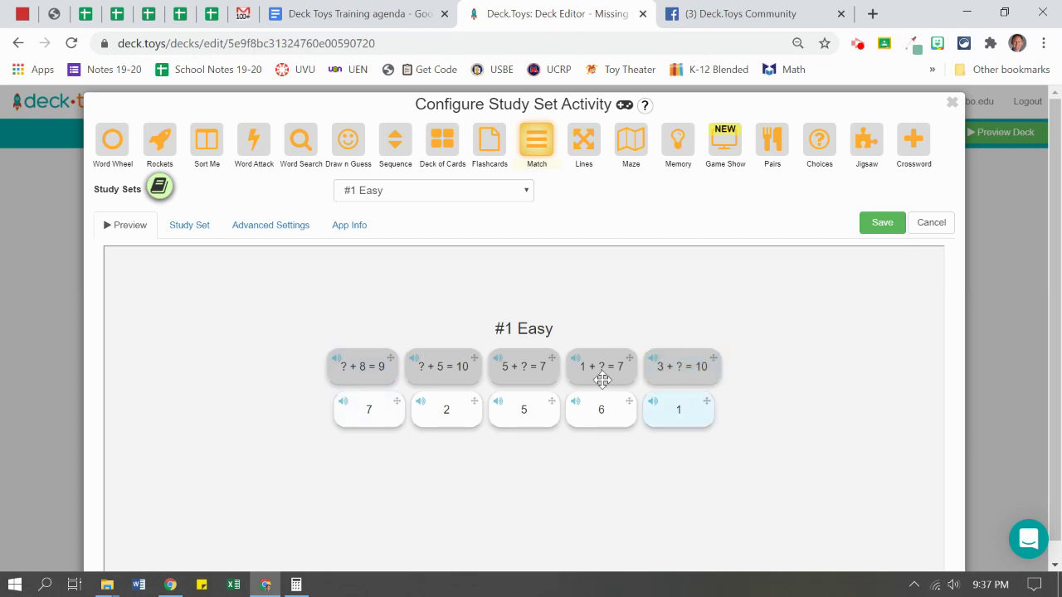
pyautogui.click(282, 229)
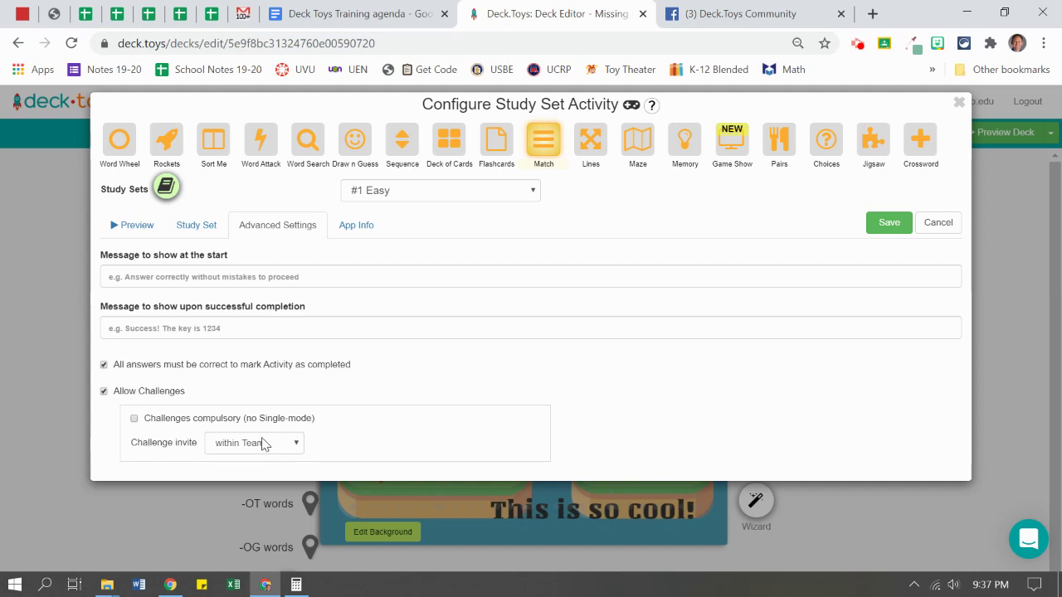
pyautogui.click(174, 393)
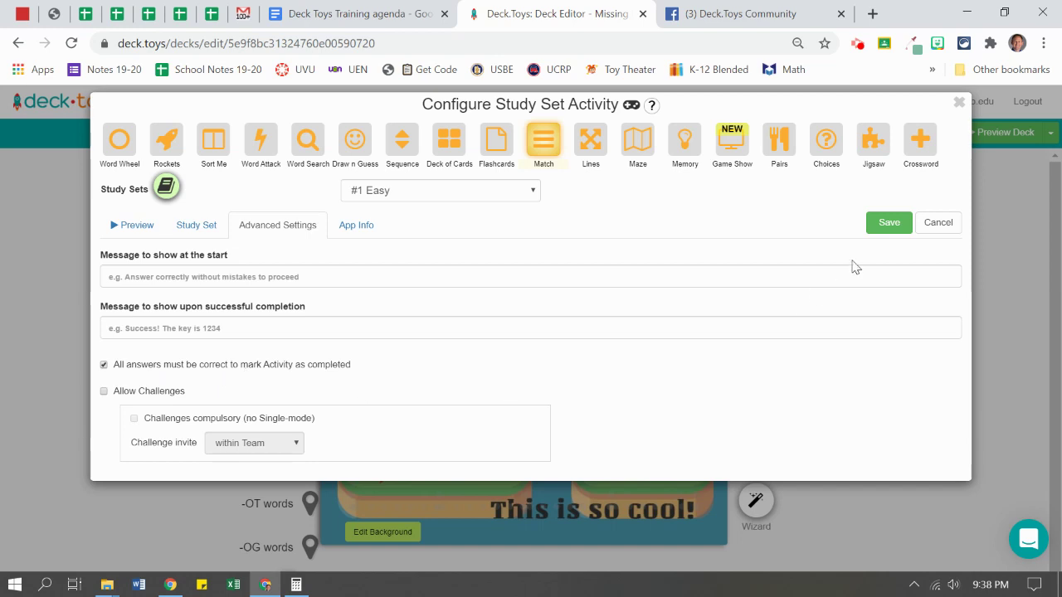
pyautogui.click(887, 223)
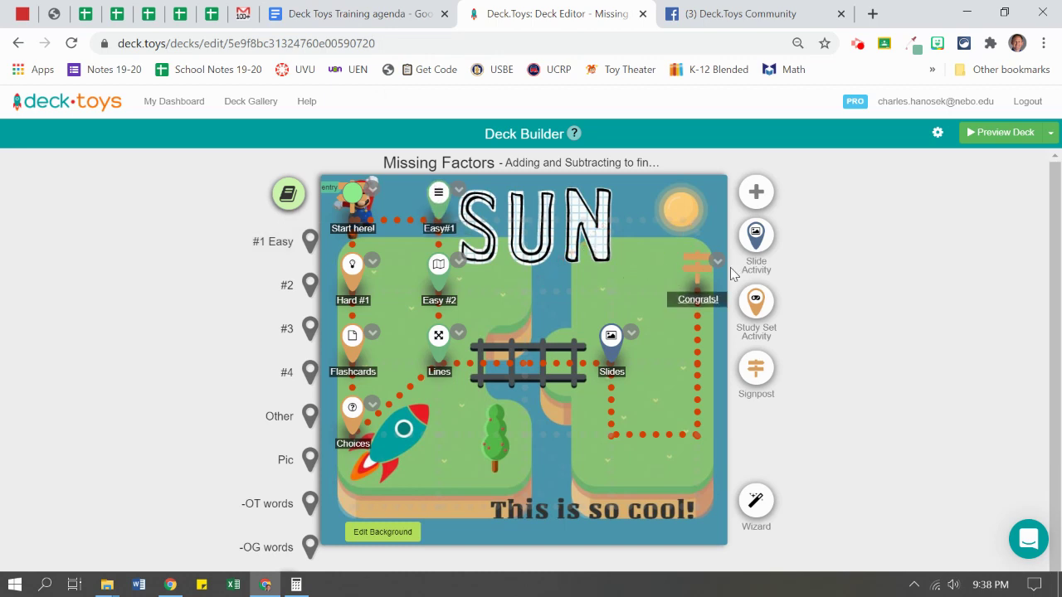
pyautogui.click(631, 333)
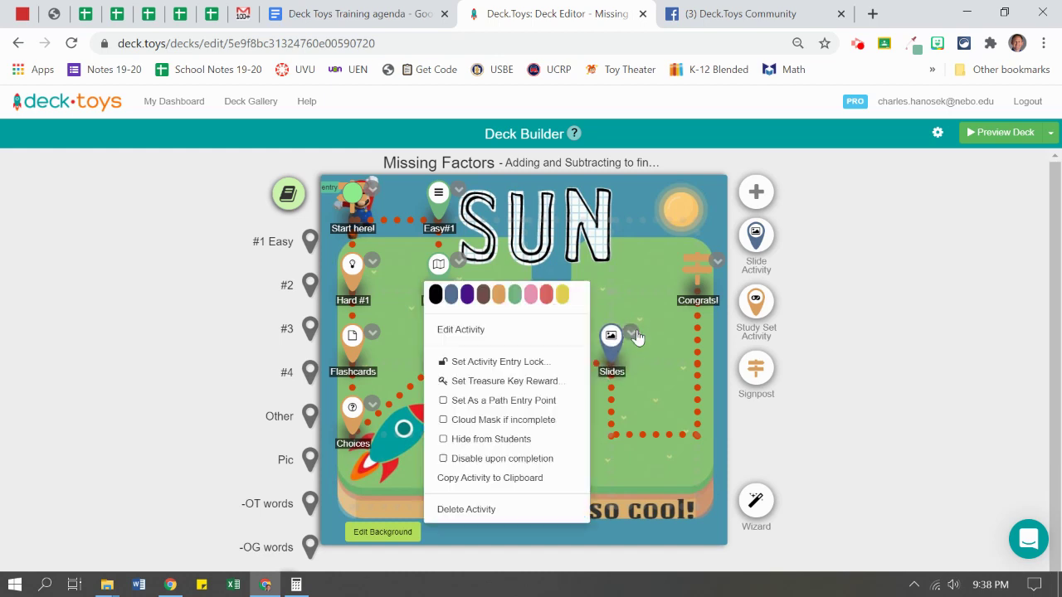
pyautogui.click(502, 365)
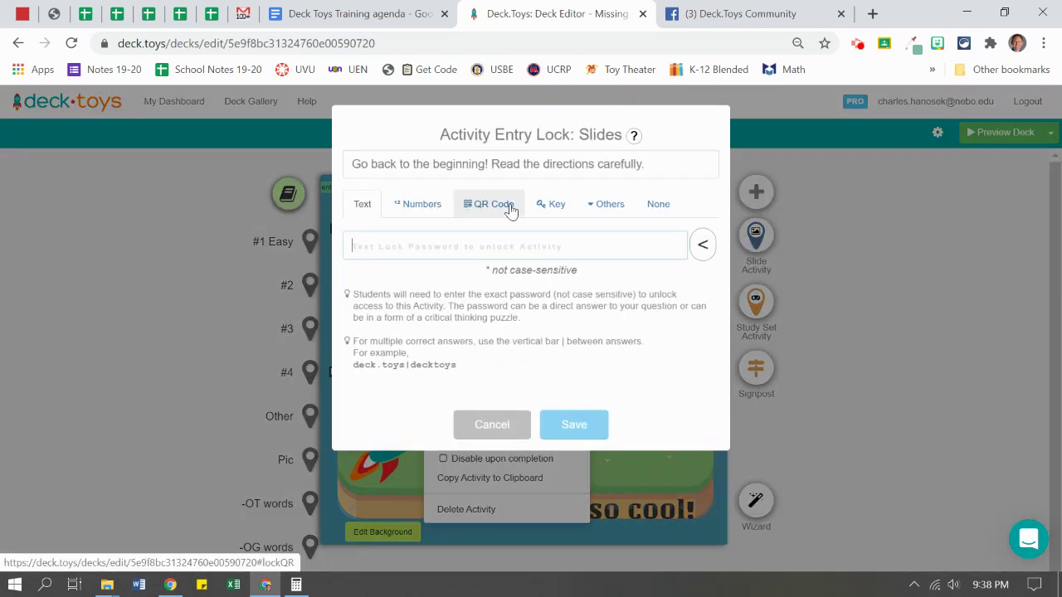
pyautogui.click(597, 209)
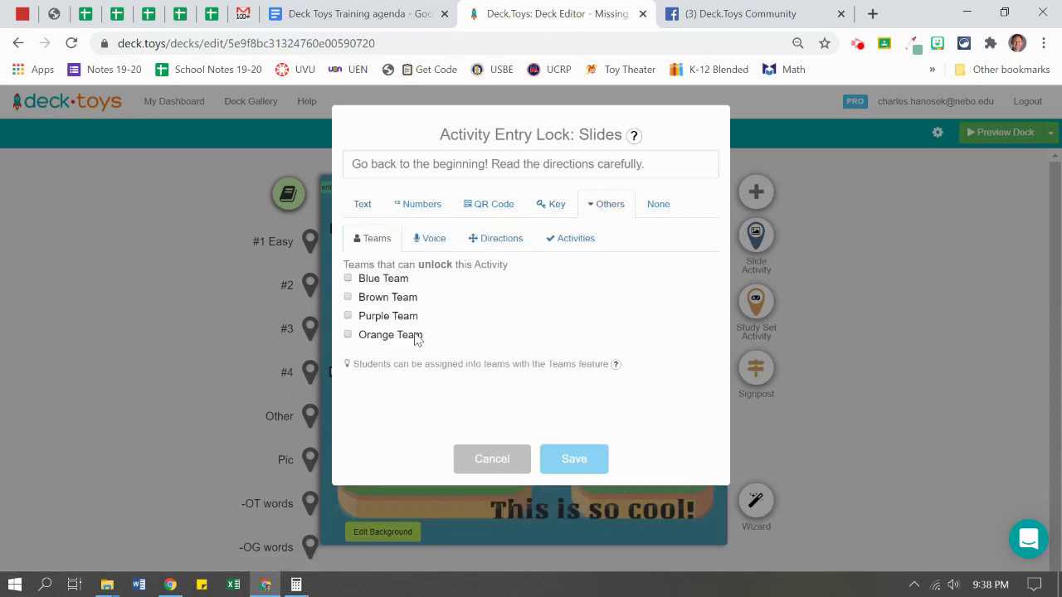
pyautogui.click(442, 245)
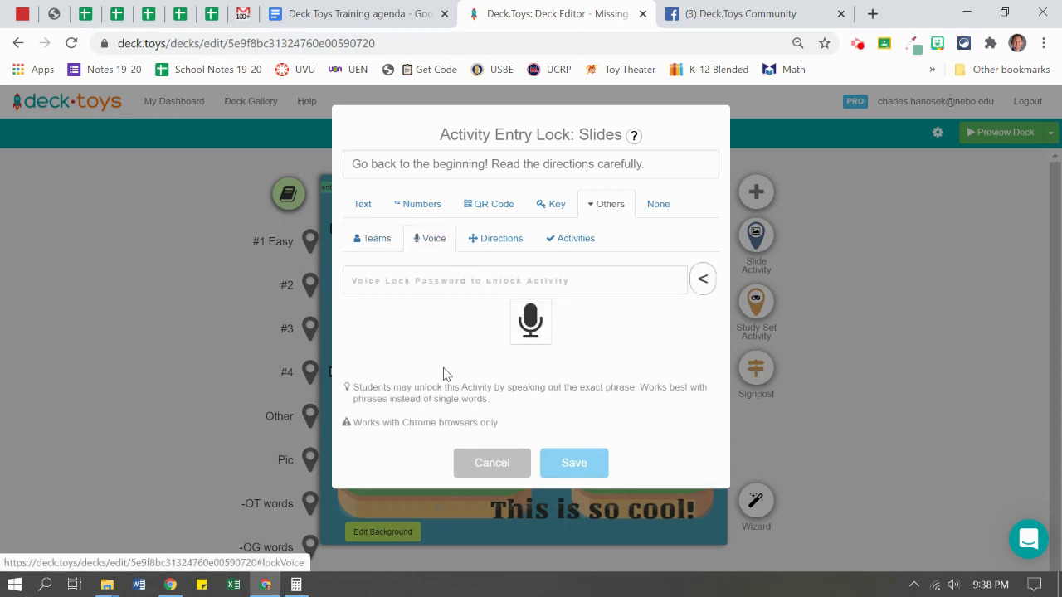
pyautogui.click(506, 240)
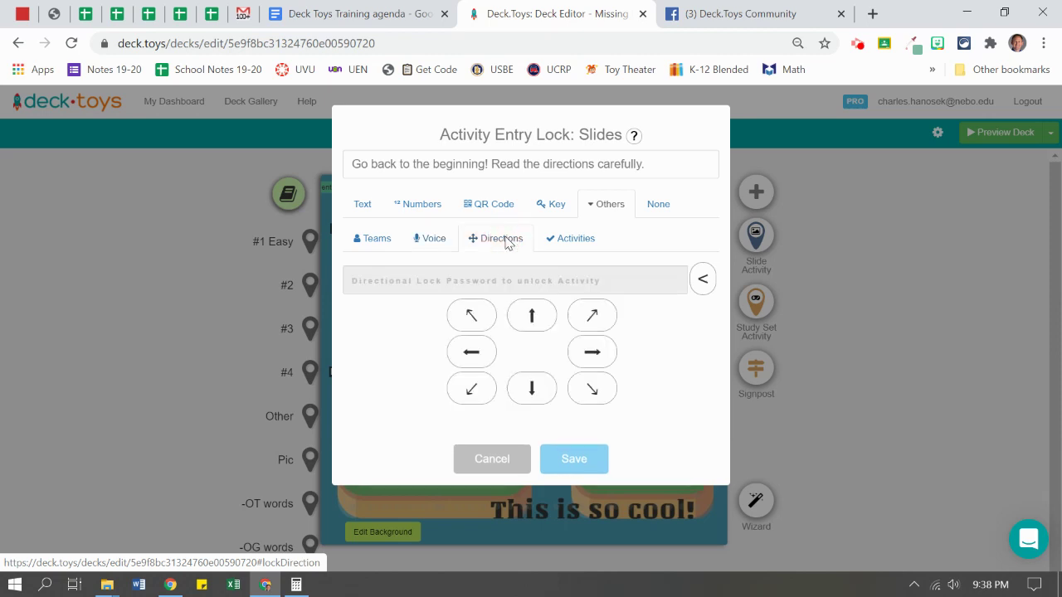
pyautogui.click(578, 241)
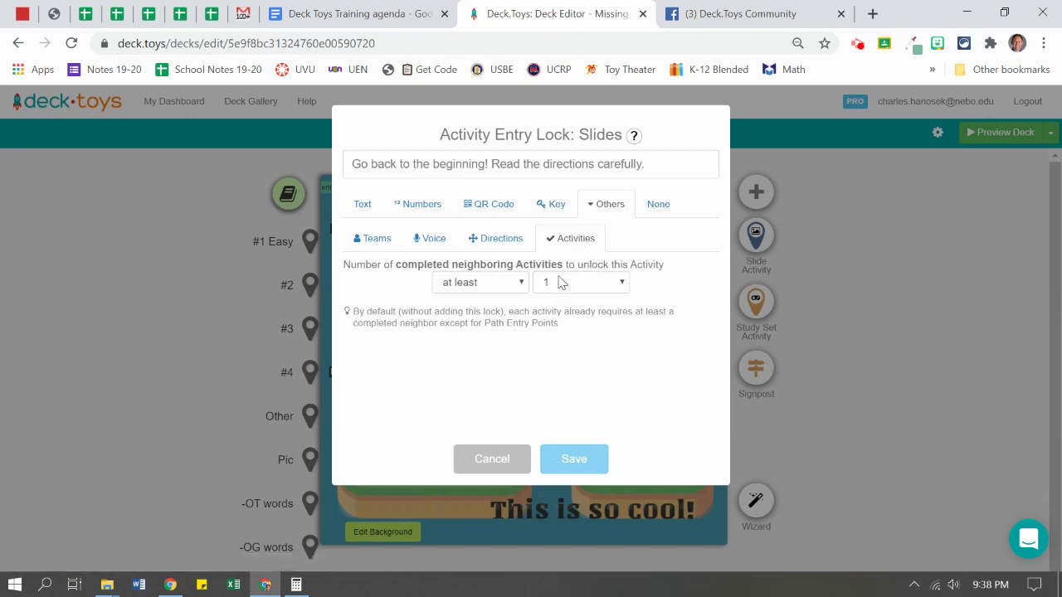
pyautogui.click(365, 207)
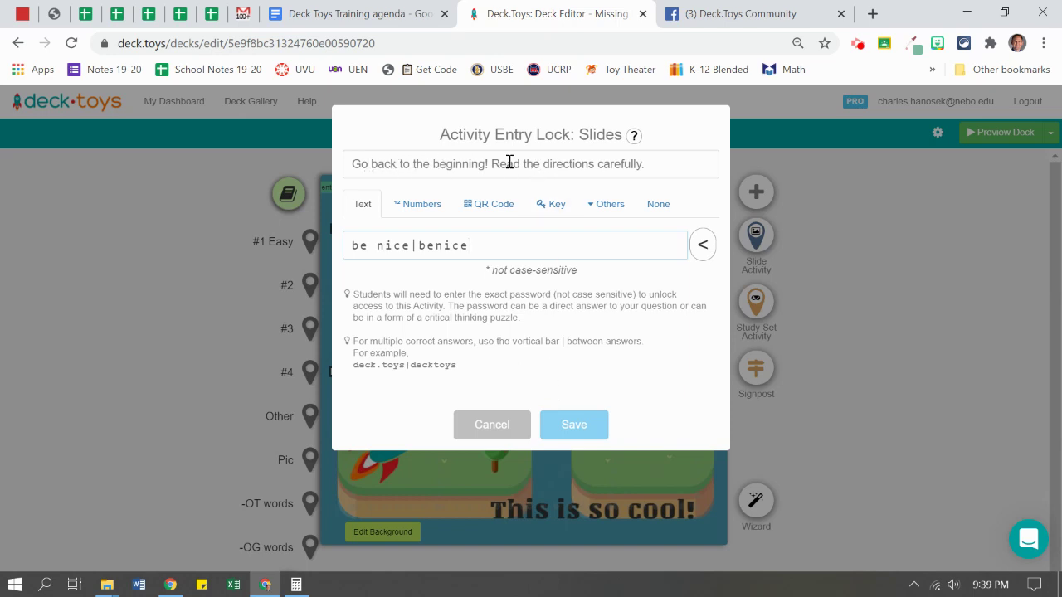
pyautogui.click(571, 424)
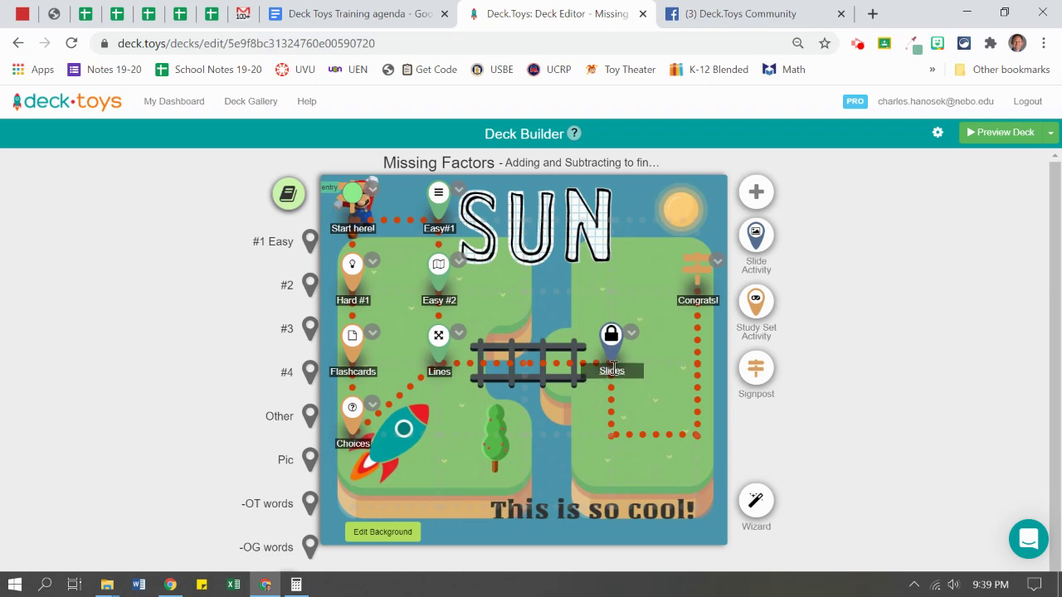
pyautogui.click(351, 196)
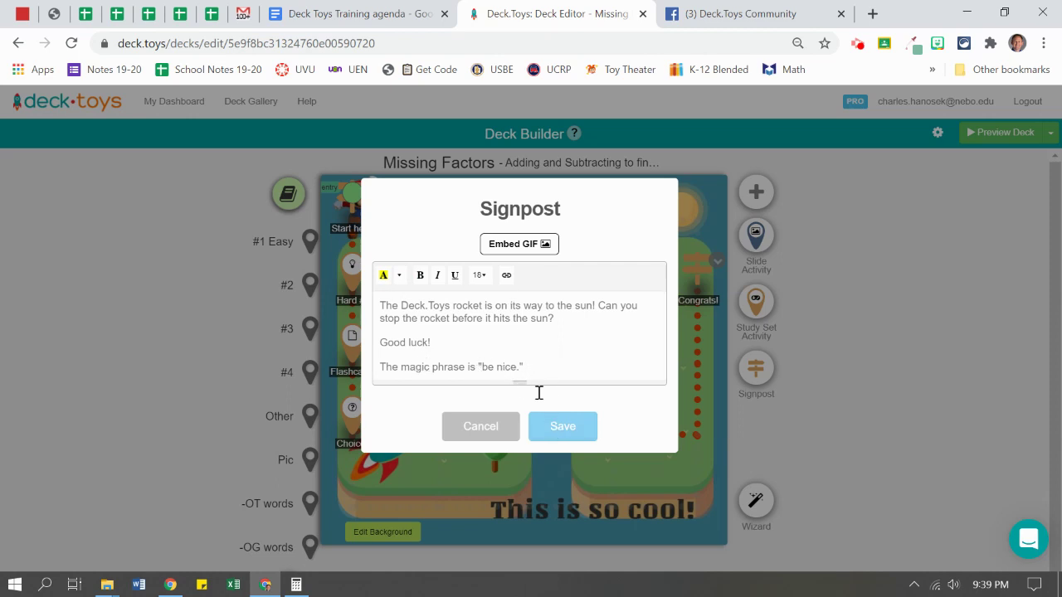
pyautogui.click(560, 431)
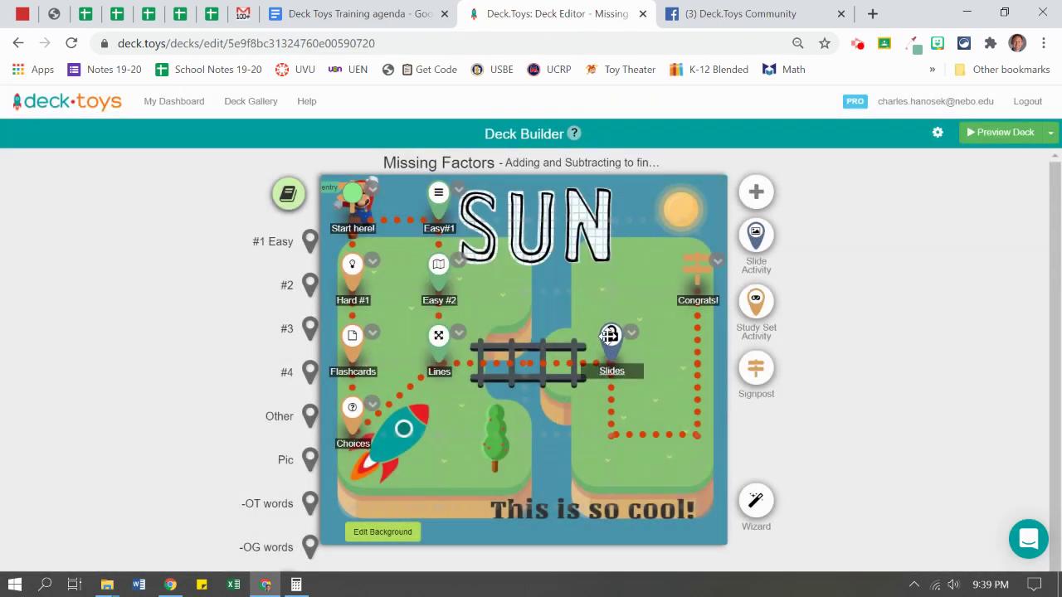
pyautogui.click(611, 333)
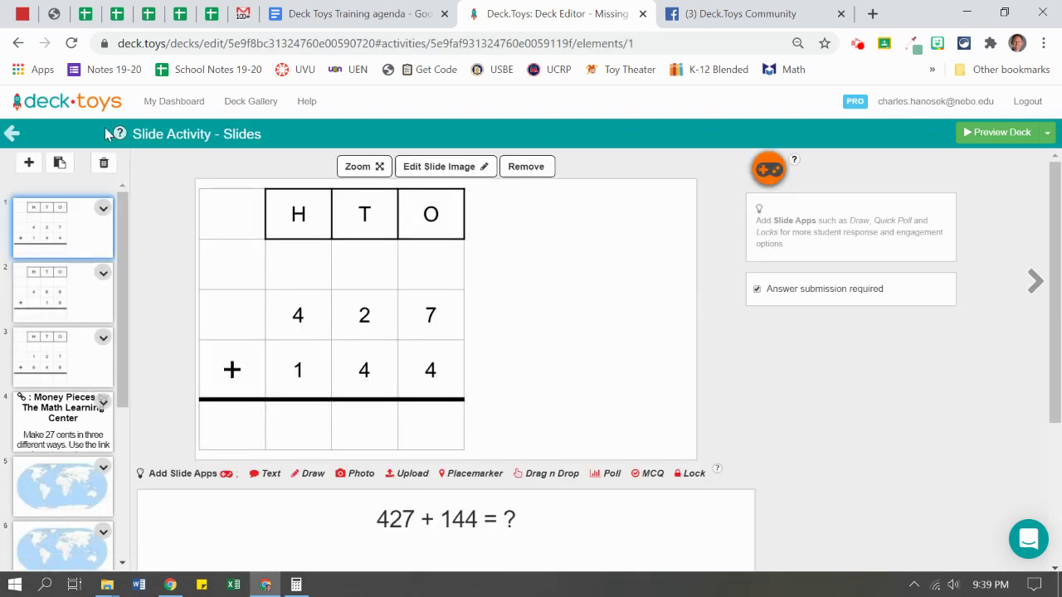
pyautogui.click(12, 134)
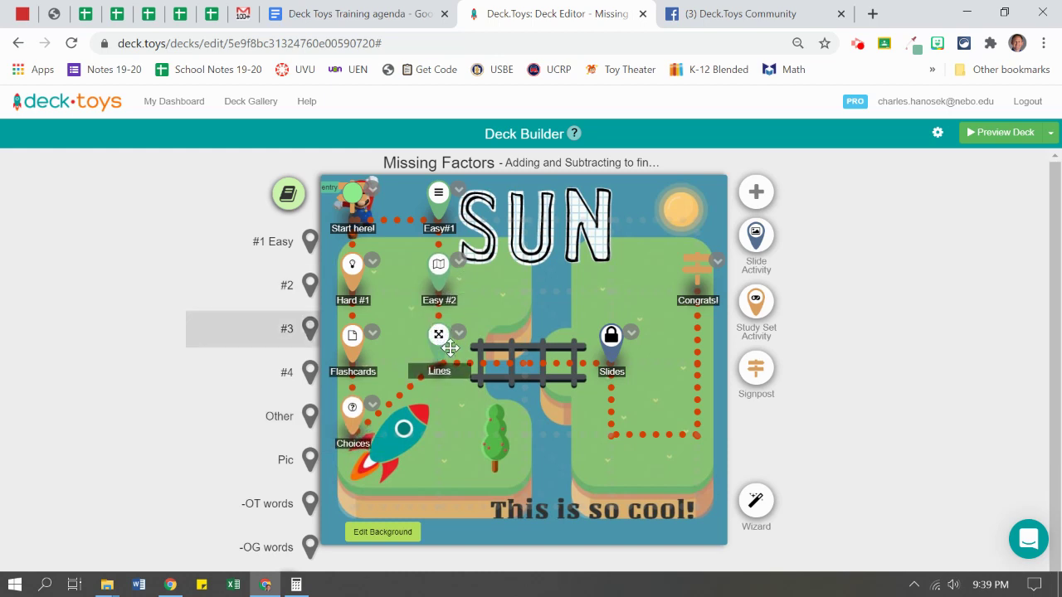
# Lock Hard #1 behind the default Gold treasure key and save
pyautogui.click(373, 264)
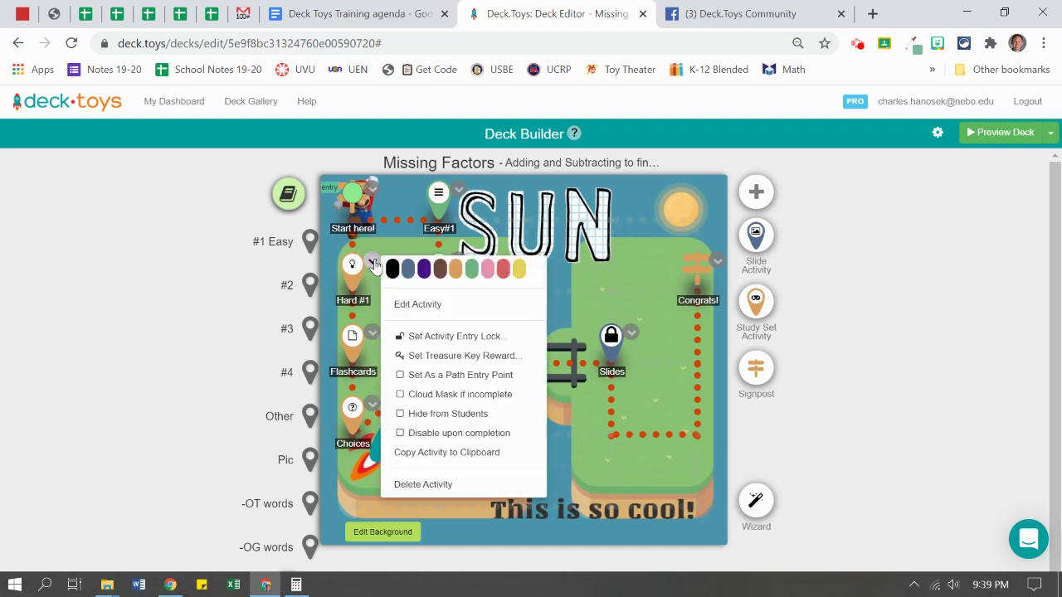
pyautogui.click(423, 338)
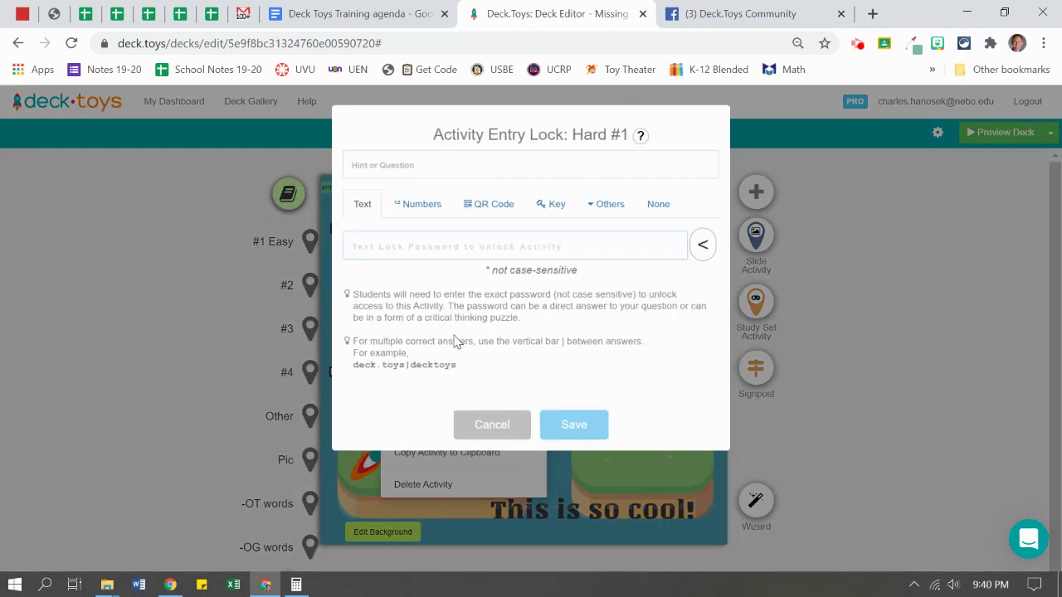
pyautogui.click(554, 204)
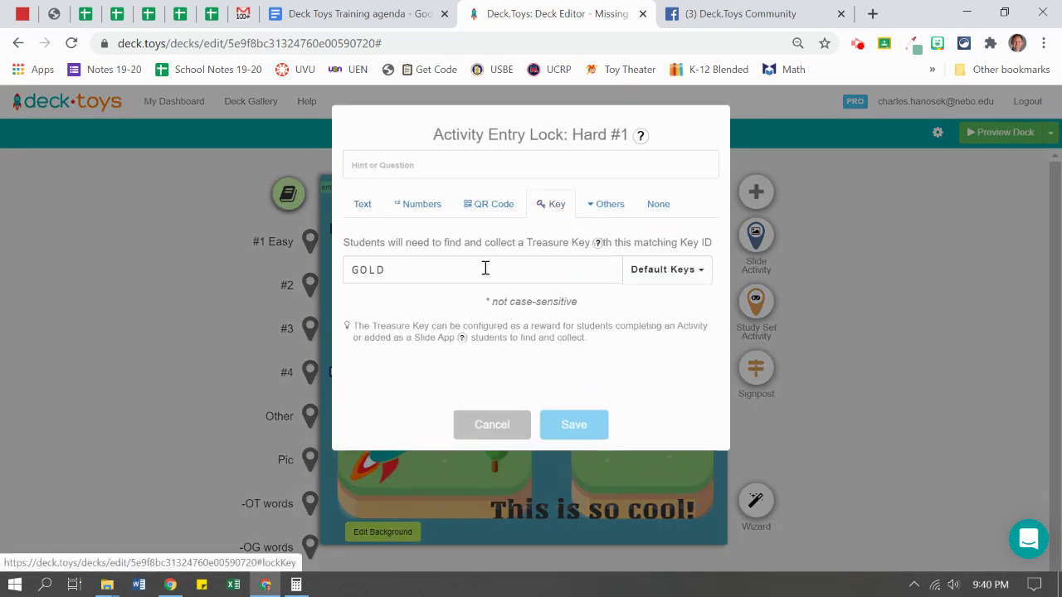
pyautogui.click(687, 273)
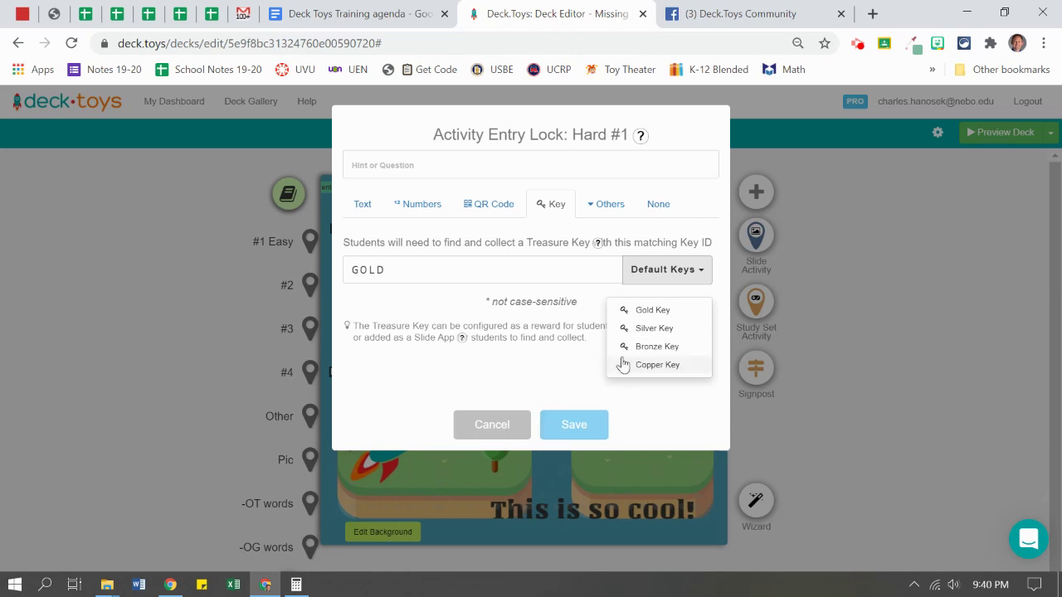
pyautogui.click(639, 313)
pyautogui.click(574, 425)
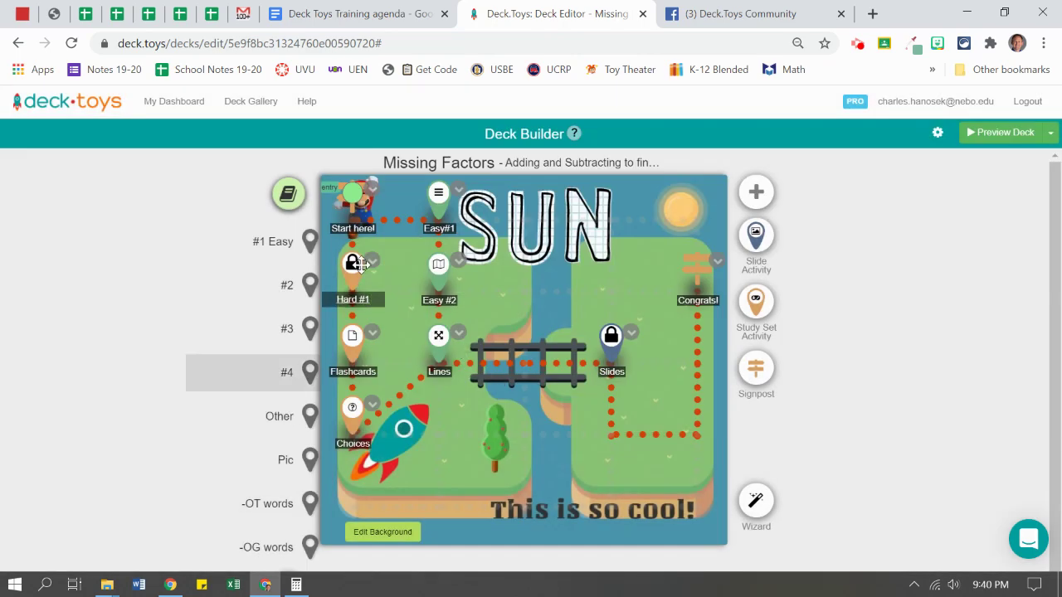
# Preview the deck as a student, confirm Hard #1 stays locked, then close the preview
pyautogui.click(979, 134)
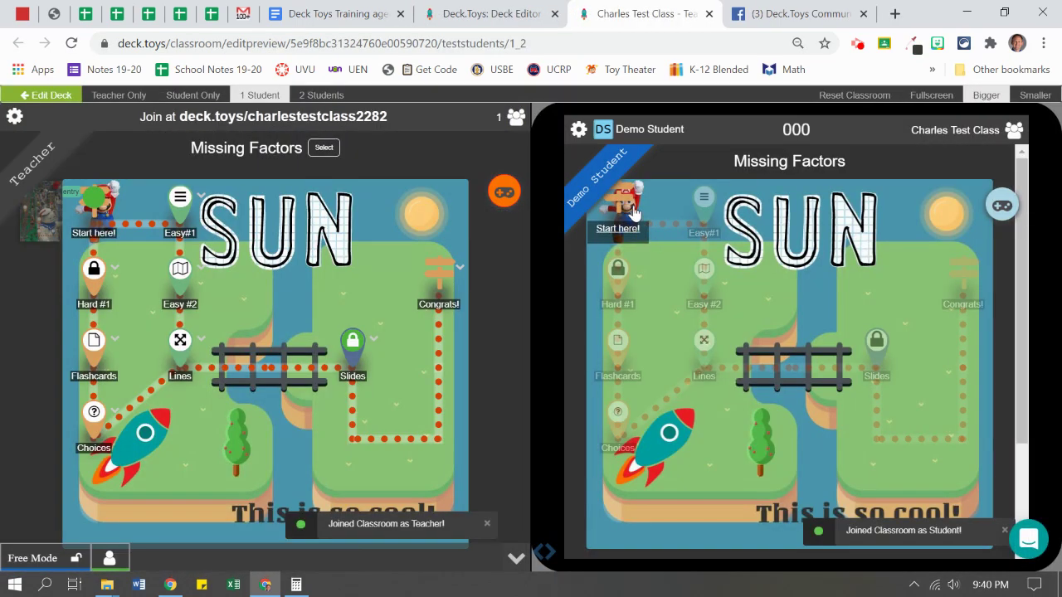
pyautogui.click(646, 231)
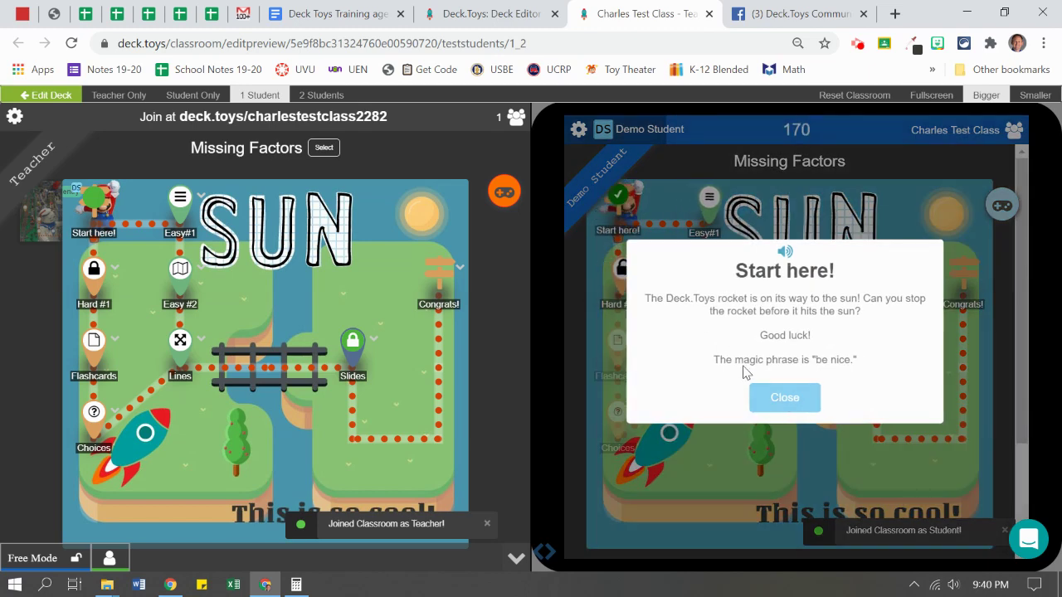
pyautogui.click(782, 402)
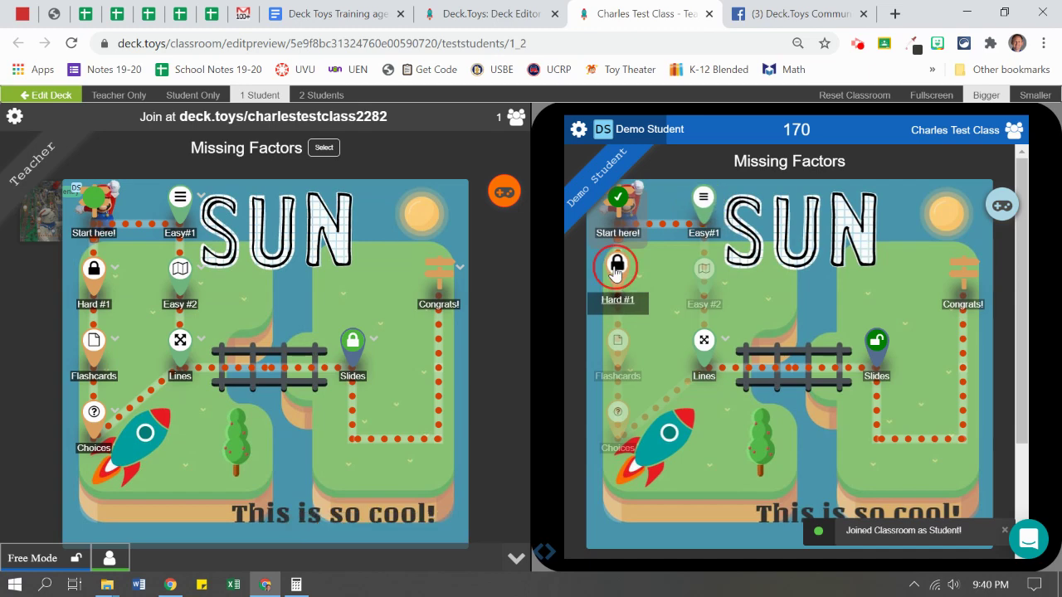
pyautogui.click(616, 267)
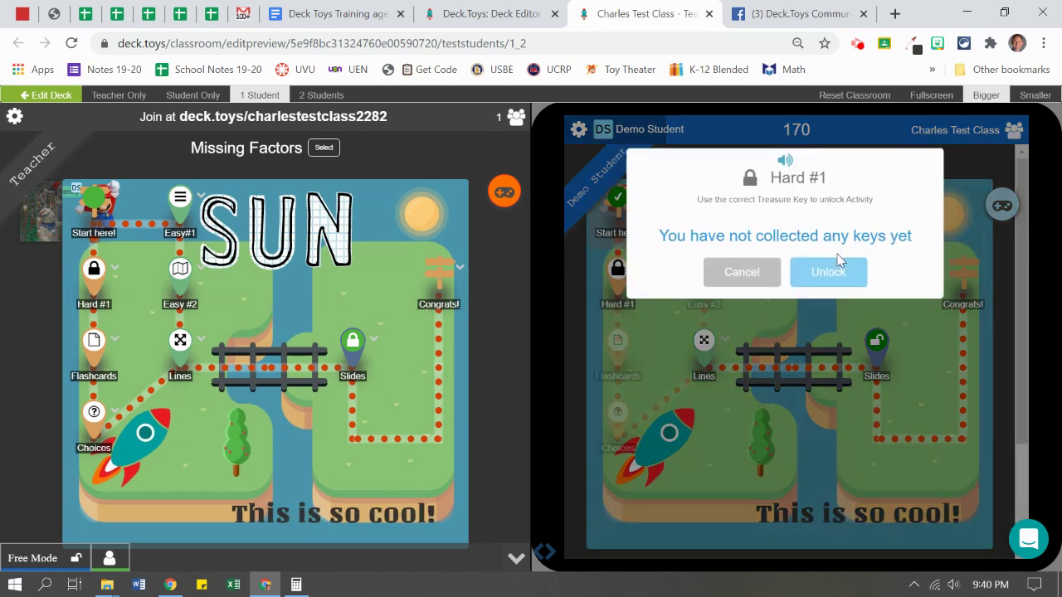
pyautogui.click(747, 274)
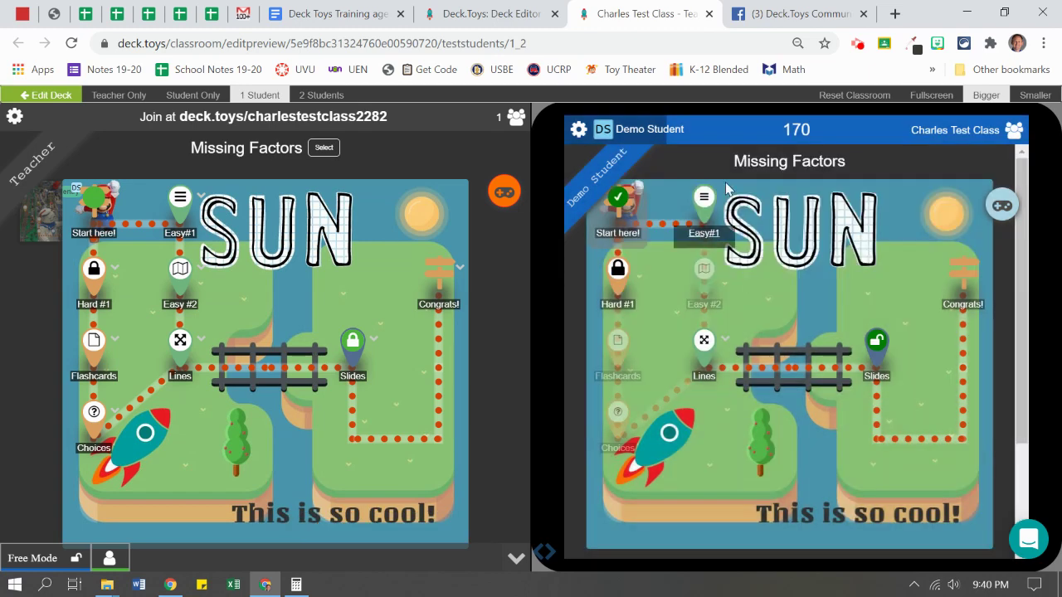
pyautogui.click(709, 15)
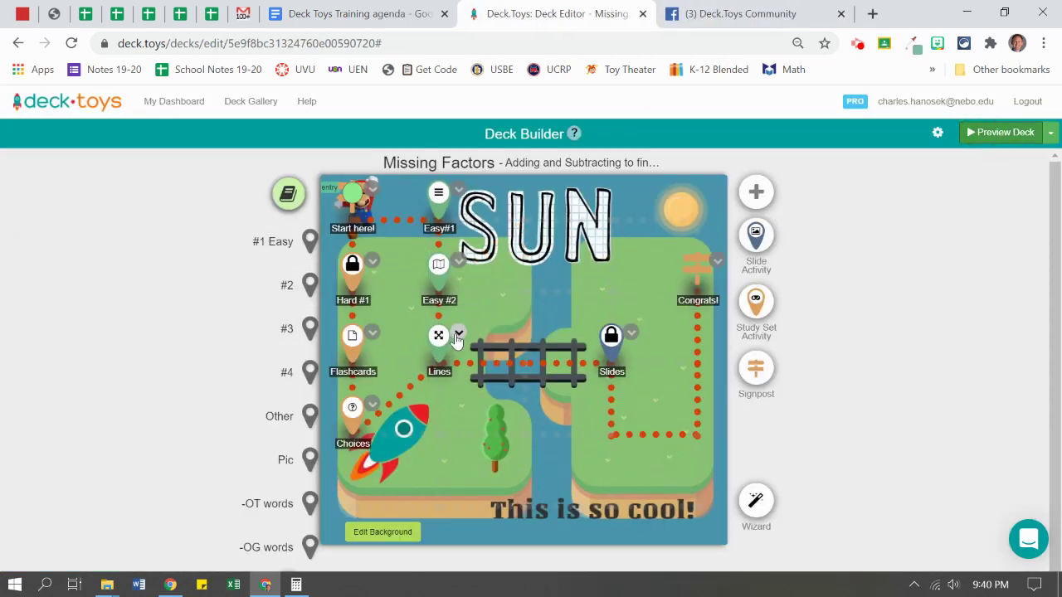
pyautogui.click(458, 334)
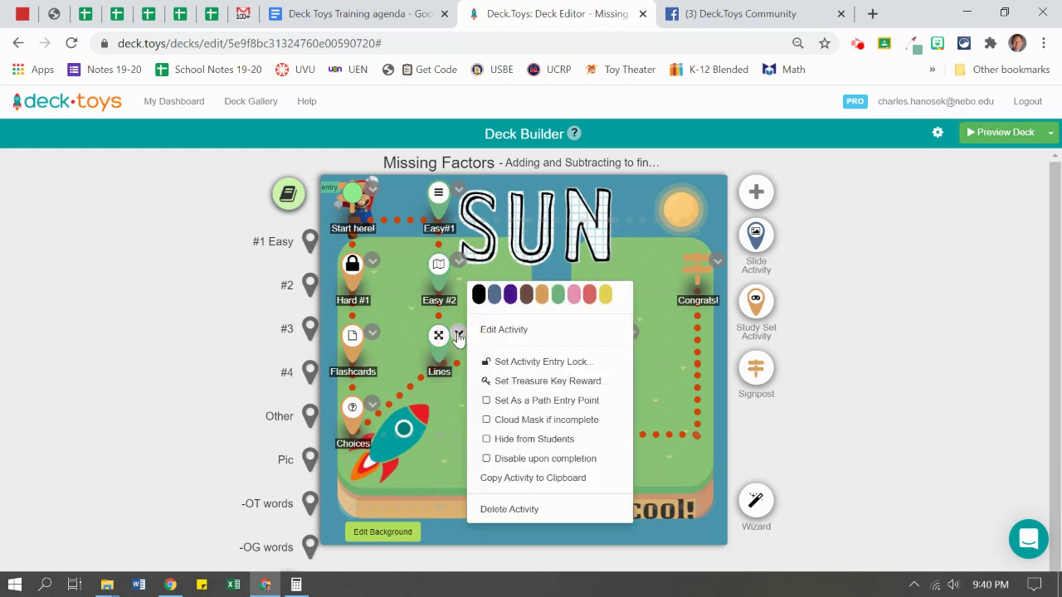
# Make Lines award the Gold Key (ID GOLD) described 'Way to go! You just found the Gold key!'
pyautogui.click(556, 381)
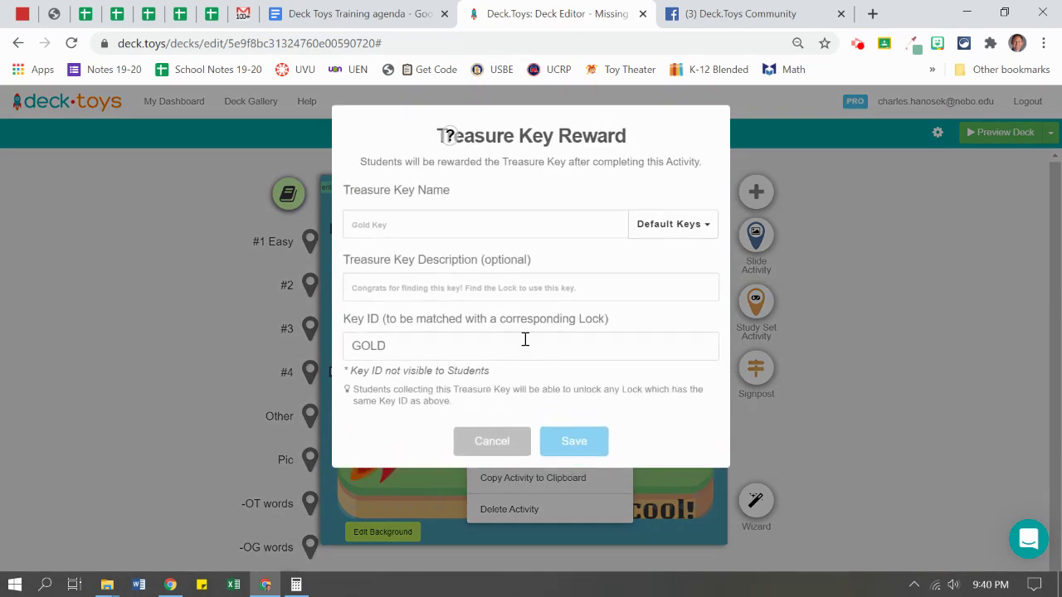
pyautogui.click(646, 232)
pyautogui.click(656, 263)
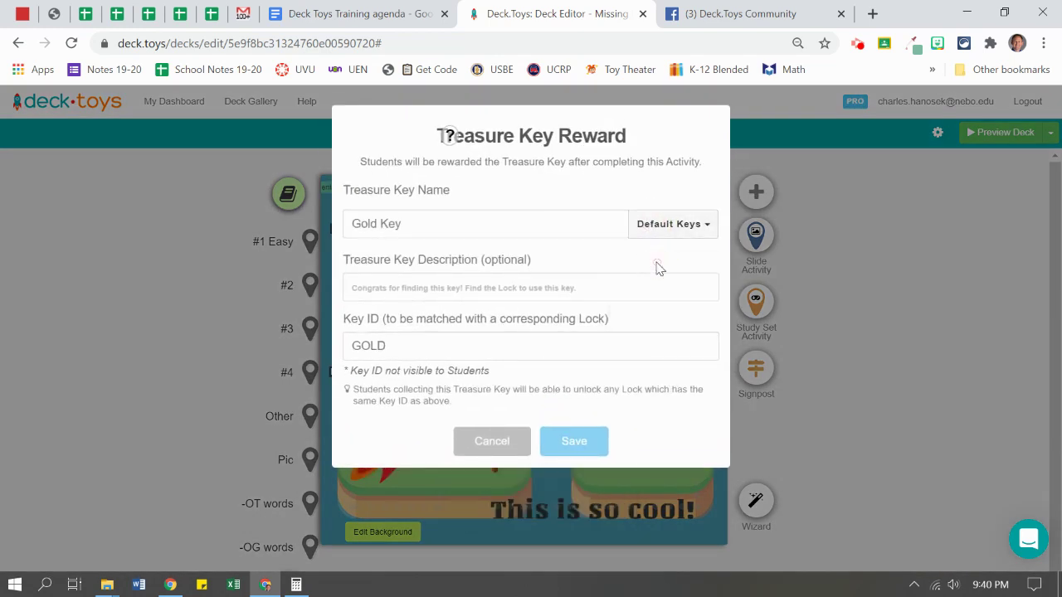
pyautogui.click(457, 286)
pyautogui.write('Way to go! You just')
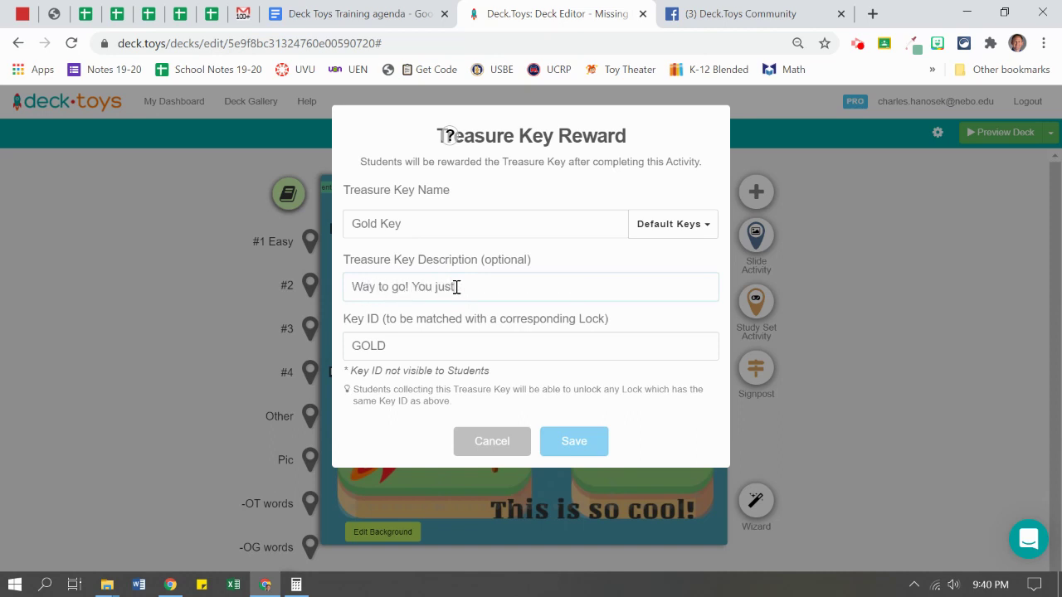
pyautogui.write(' found the Gold key!')
pyautogui.click(590, 442)
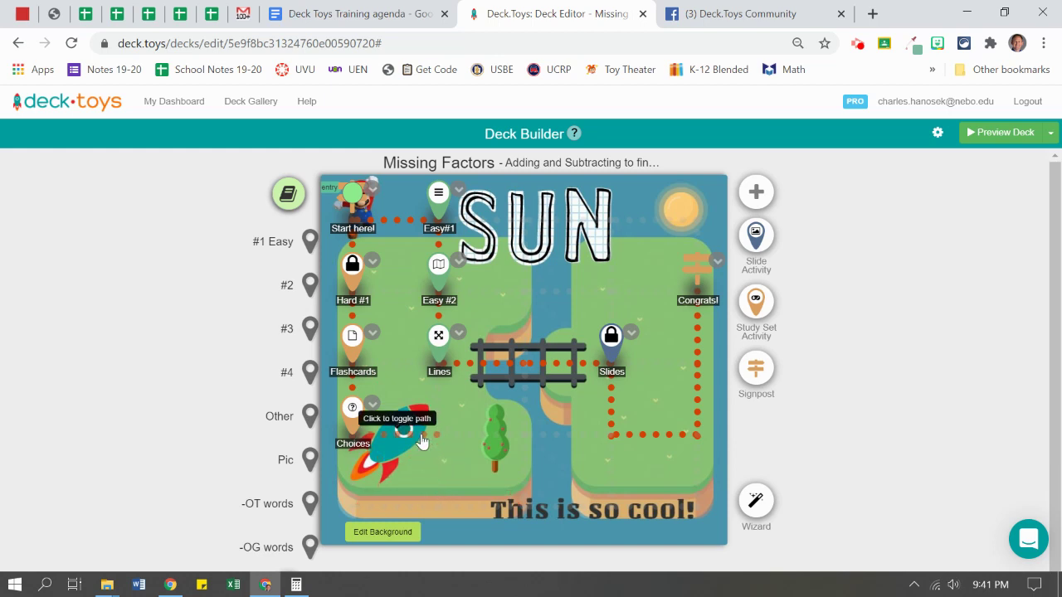
# Switch on the dotted path past the rocket toward Slides and finish the Hard #1 label
pyautogui.click(557, 445)
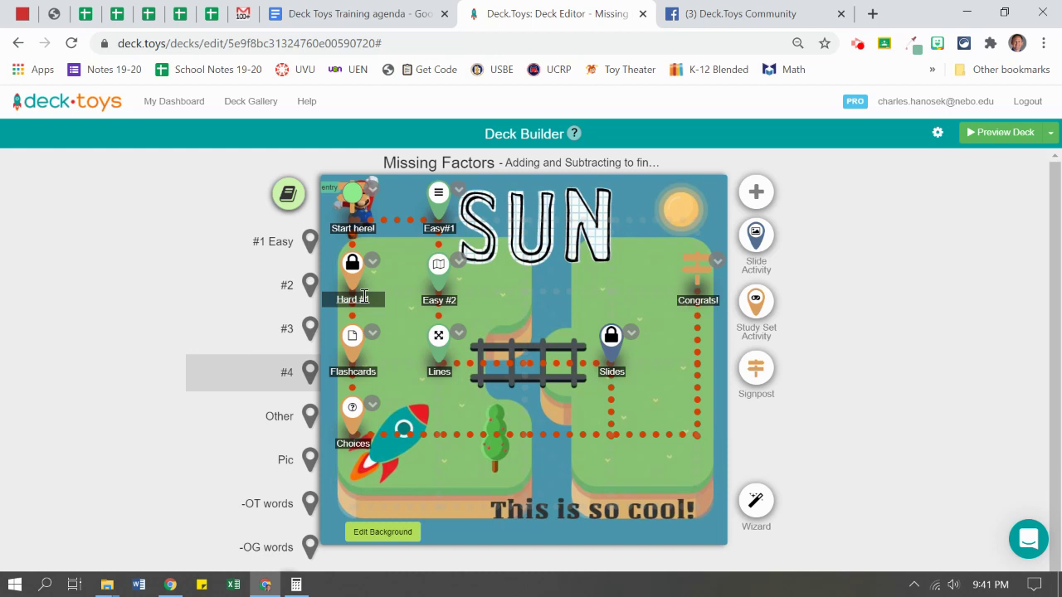
pyautogui.press('Return')
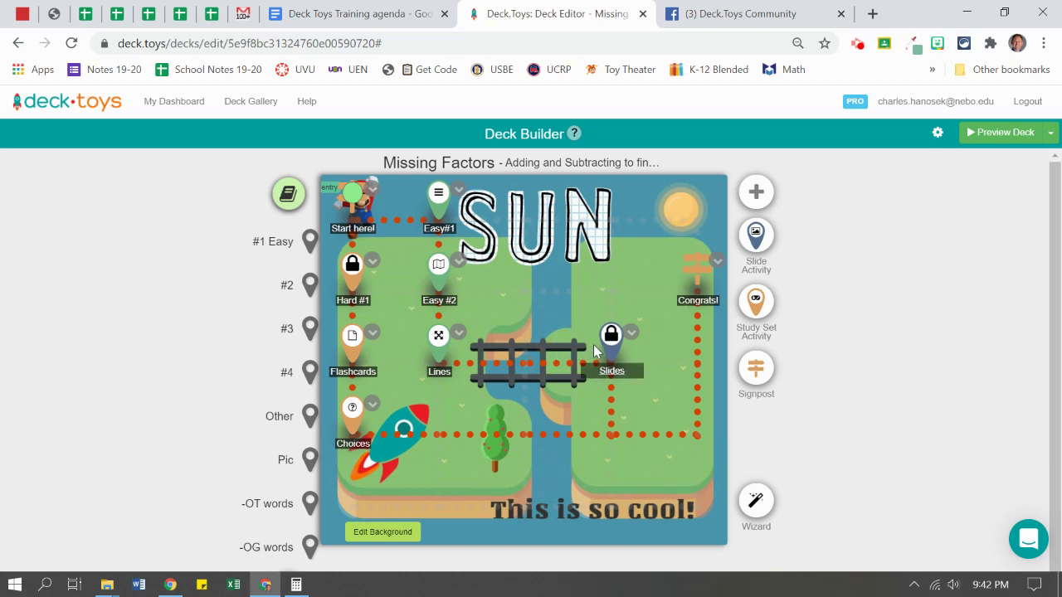
pyautogui.click(692, 263)
pyautogui.click(660, 304)
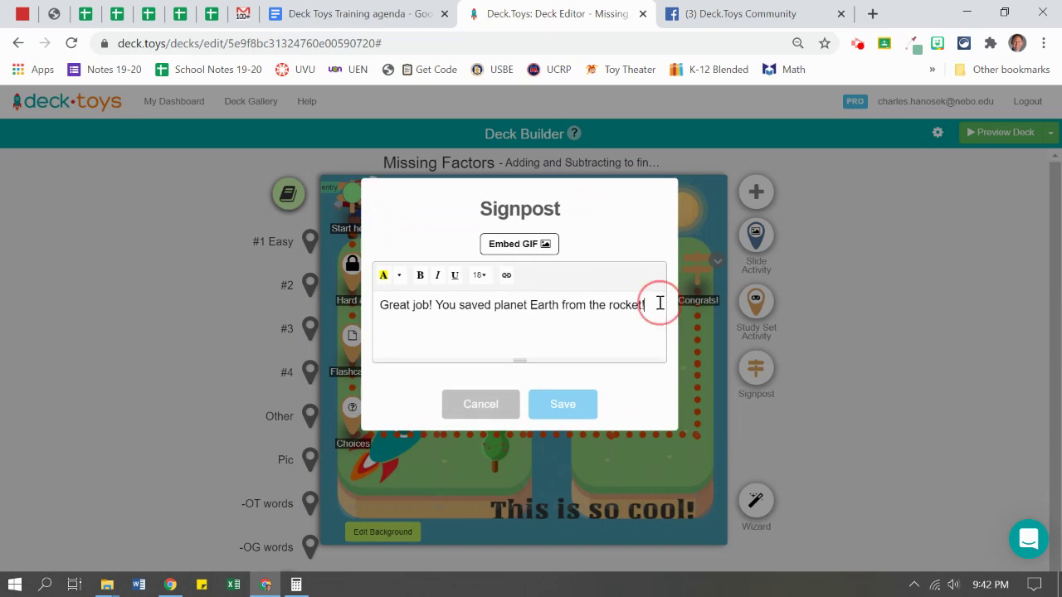
pyautogui.press('Return')
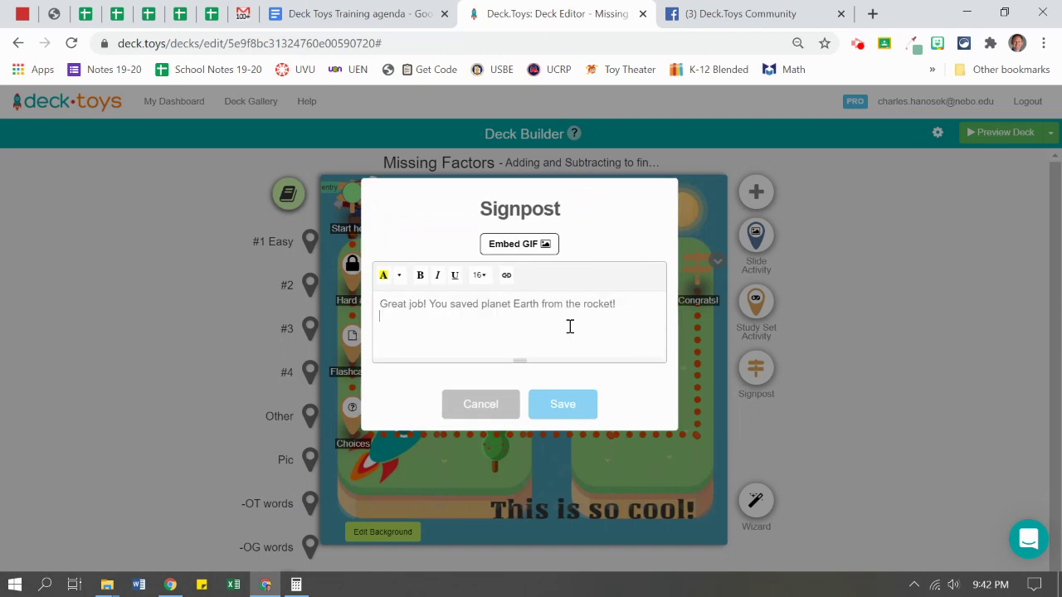
pyautogui.write('Are you ready for Level 2')
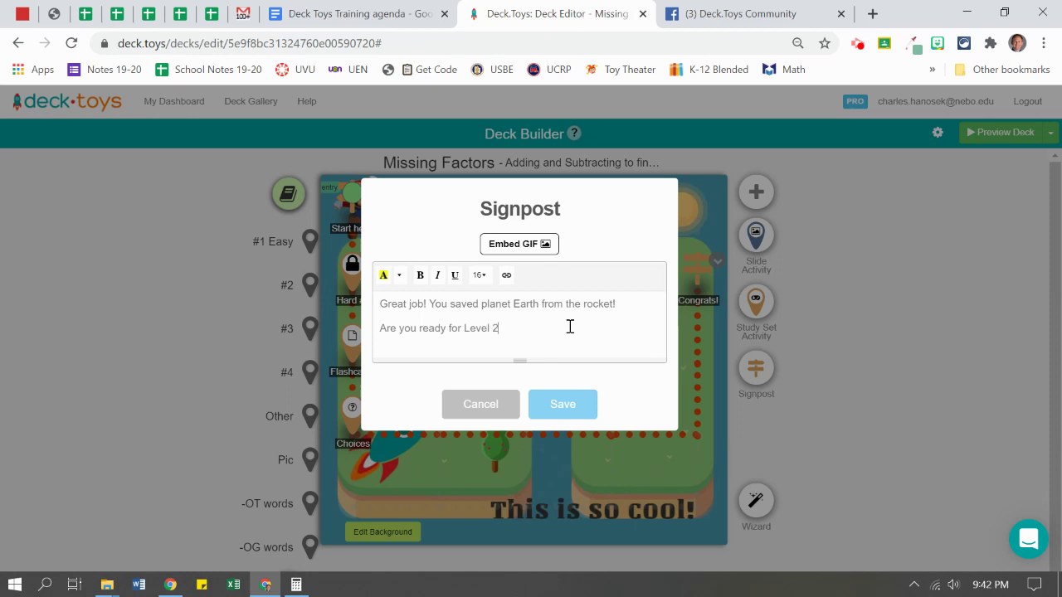
pyautogui.write('? Click here to move on!')
pyautogui.moveTo(508, 329); pyautogui.dragTo(553, 330)
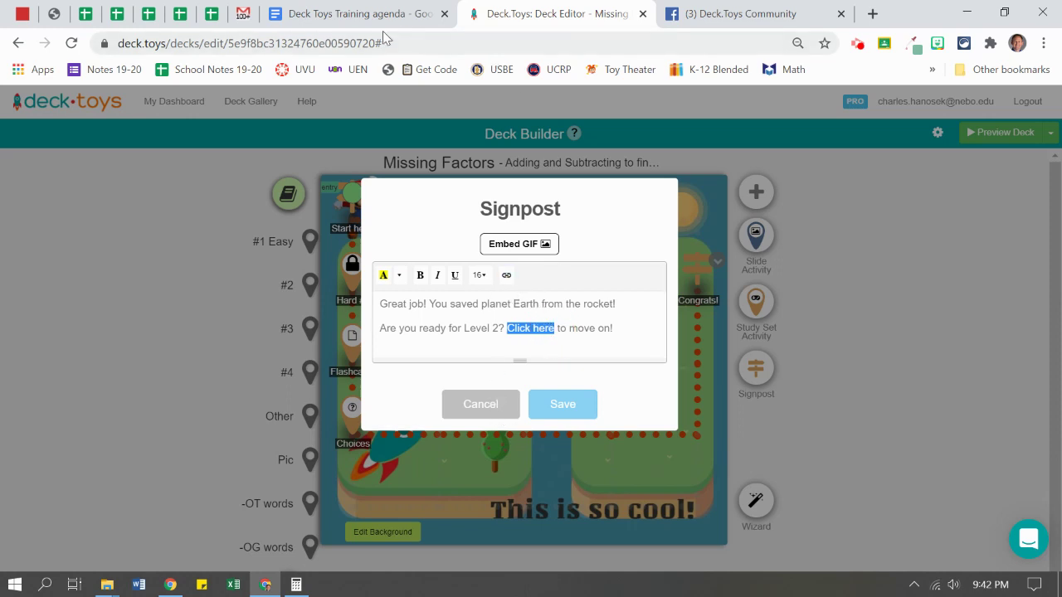
pyautogui.click(486, 406)
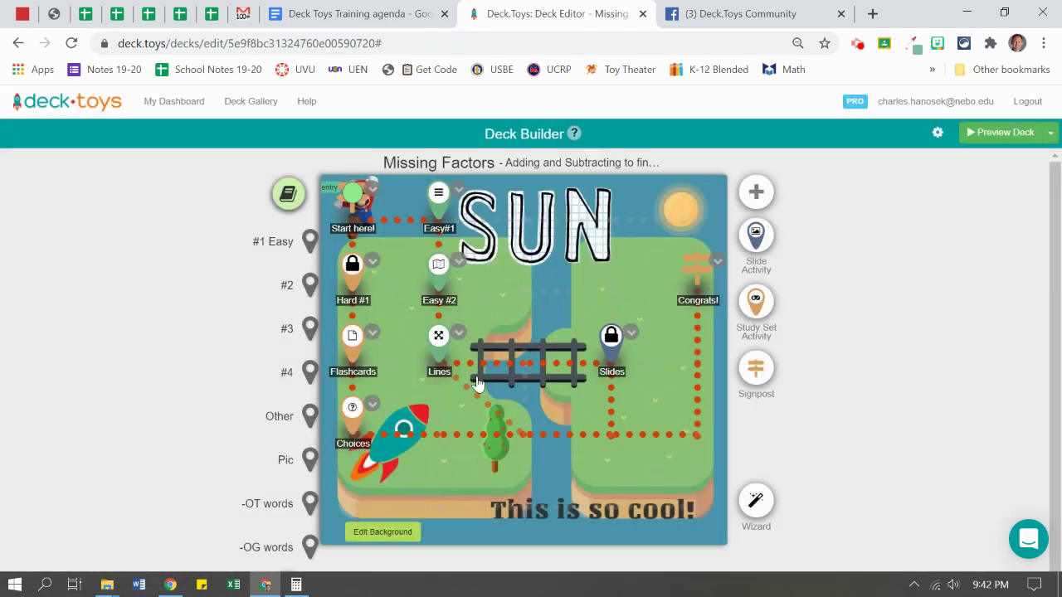
# Copy the next classroom's join address from the dashboard's Classrooms panel
pyautogui.click(192, 109)
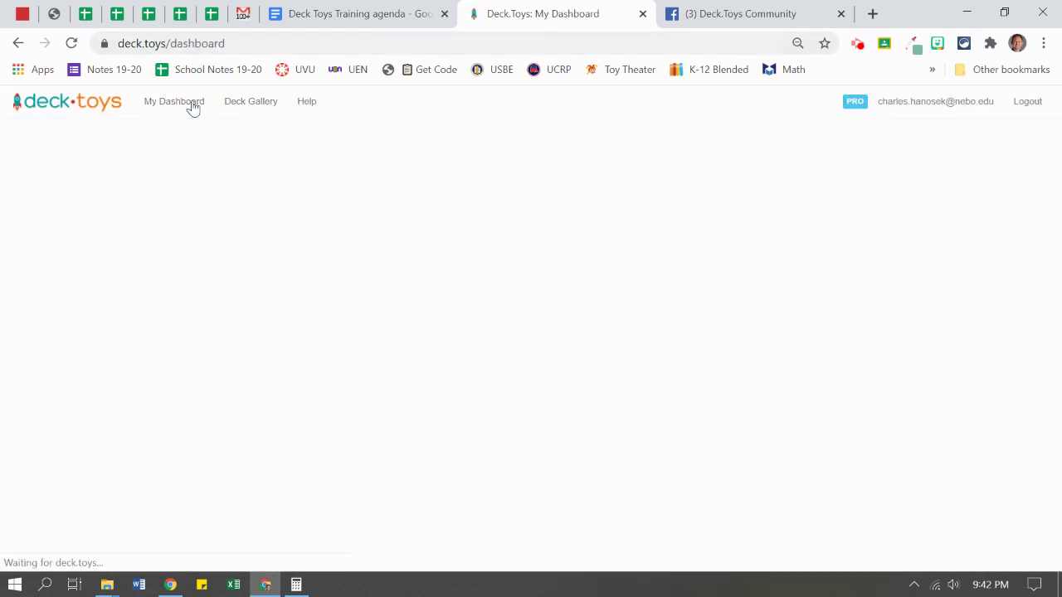
pyautogui.moveTo(101, 342)
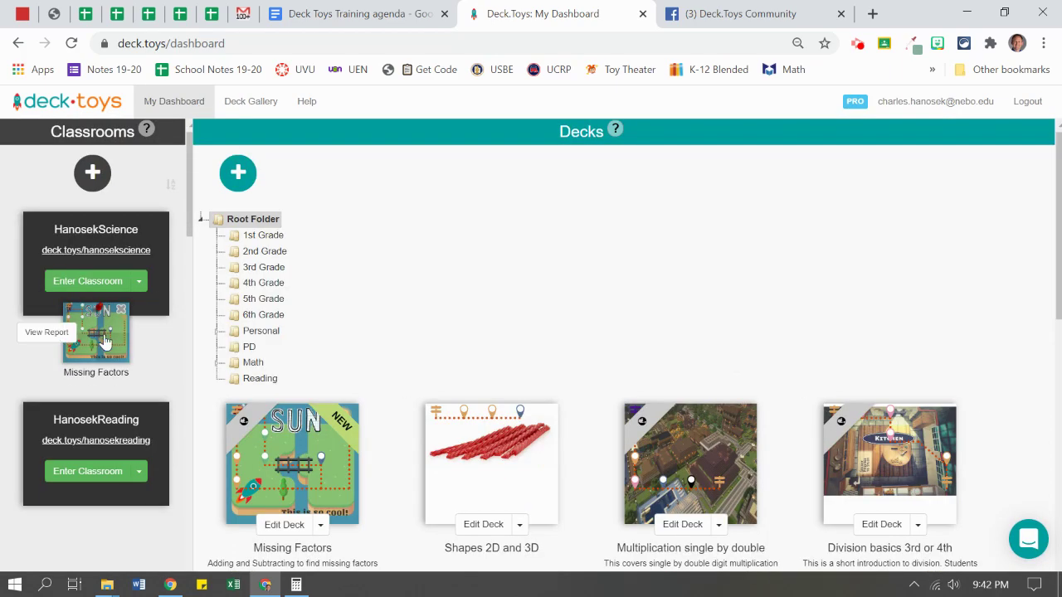
pyautogui.scroll(-6, 116, 348)
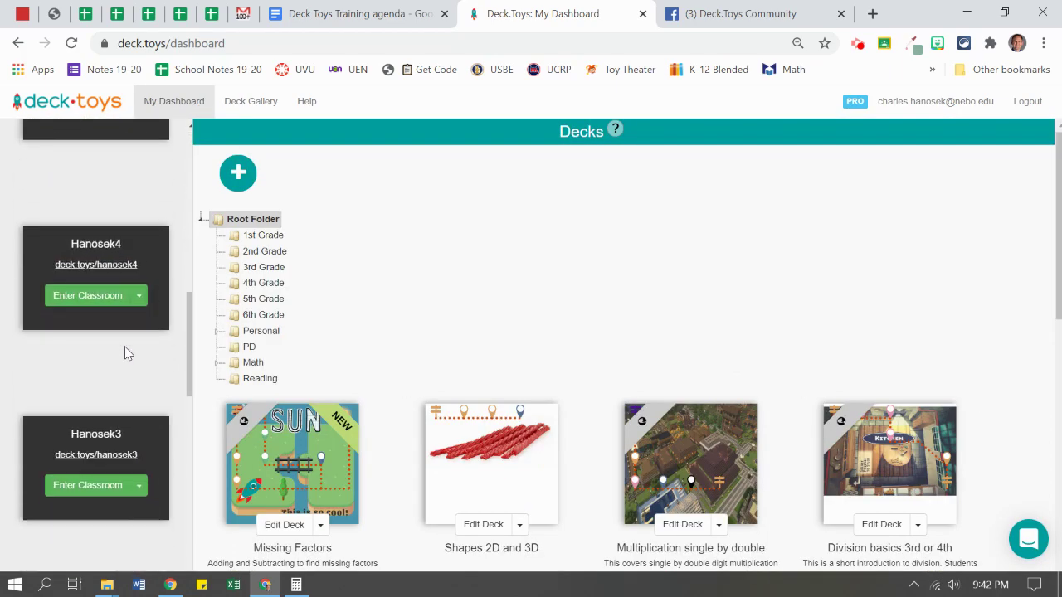
pyautogui.scroll(-8, 125, 353)
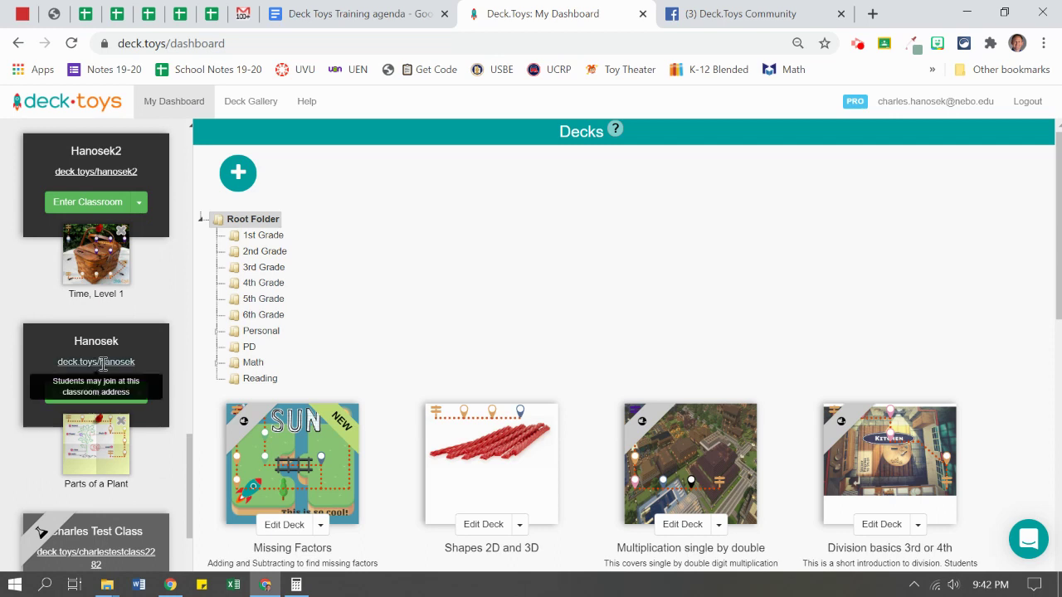
pyautogui.tripleClick(60, 363)
pyautogui.hotkey('ctrl', 'c')
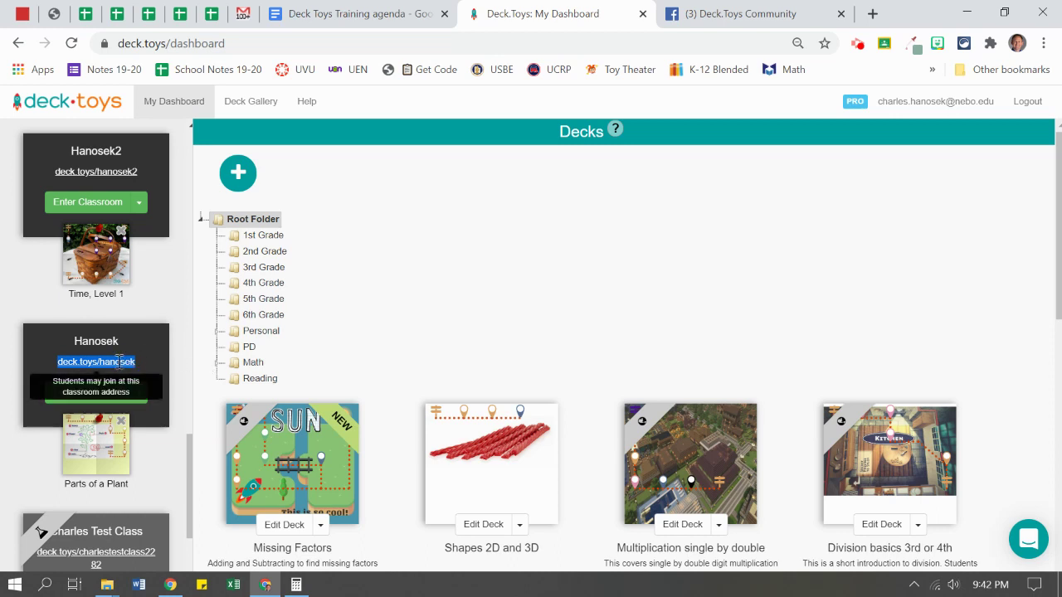
# Reopen the Missing Factors deck in the Deck Builder
pyautogui.scroll(10, 173, 294)
pyautogui.scroll(1, 172, 264)
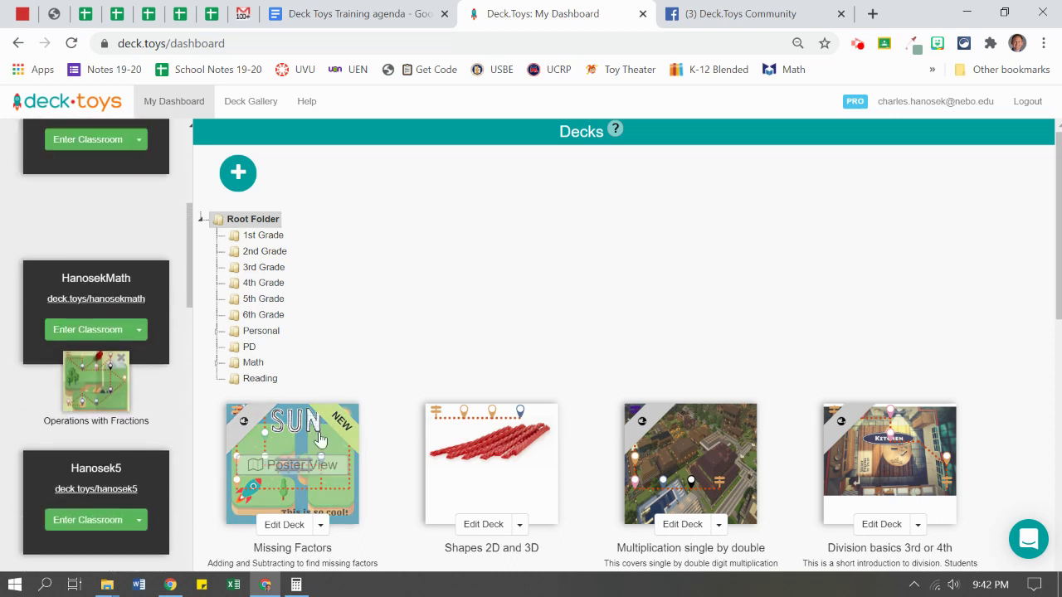
pyautogui.click(285, 524)
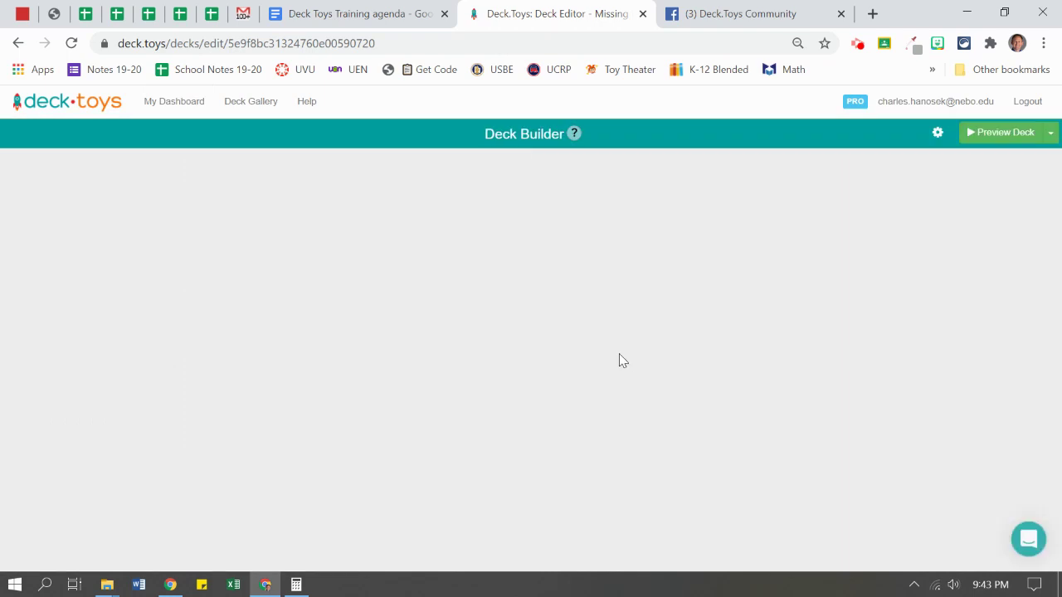
# Add 'Are you ready for Level 2?' and 'Click here to move on!' to the Congrats! signpost
pyautogui.click(697, 267)
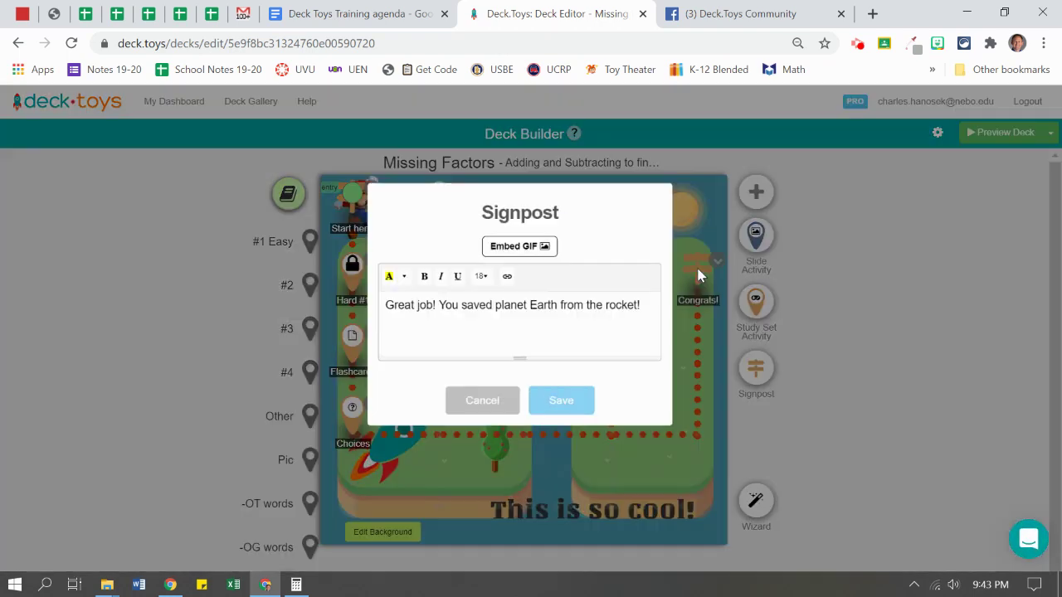
pyautogui.click(540, 327)
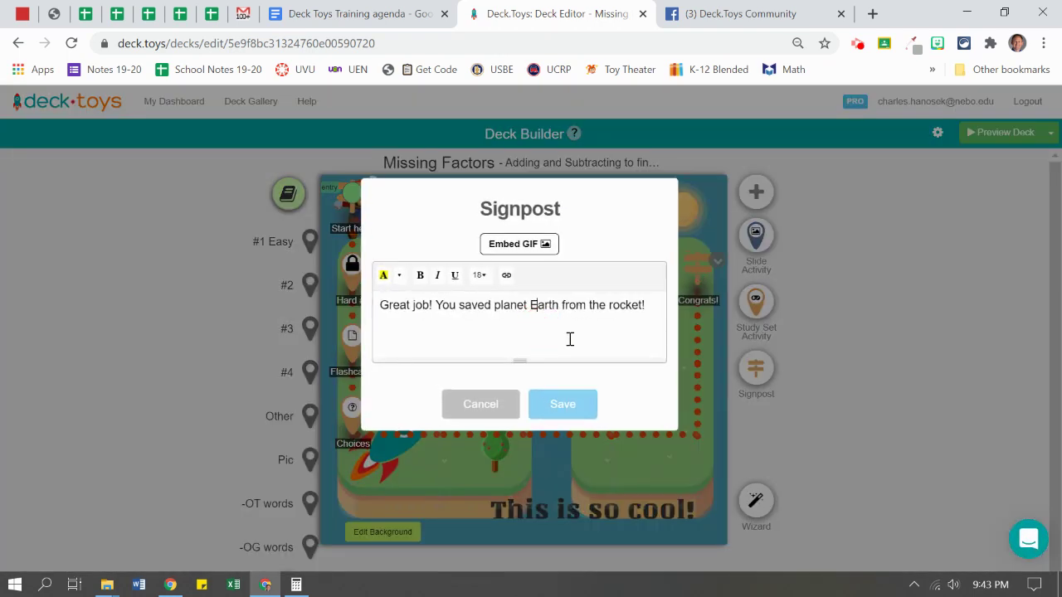
pyautogui.click(655, 302)
pyautogui.press('Return')
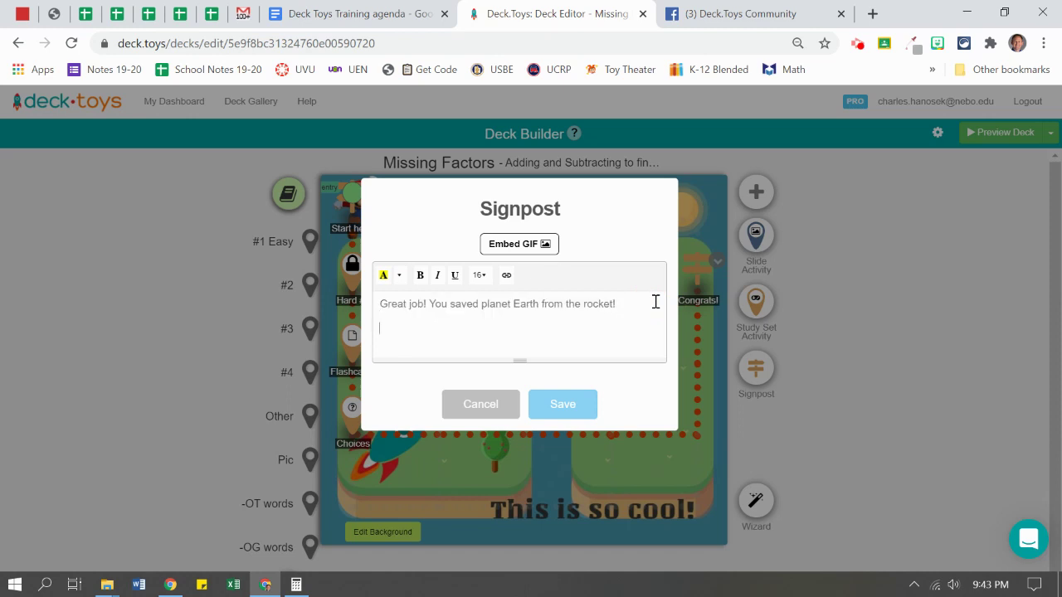
pyautogui.write('Are you ready for Level 2? Click here to move on!')
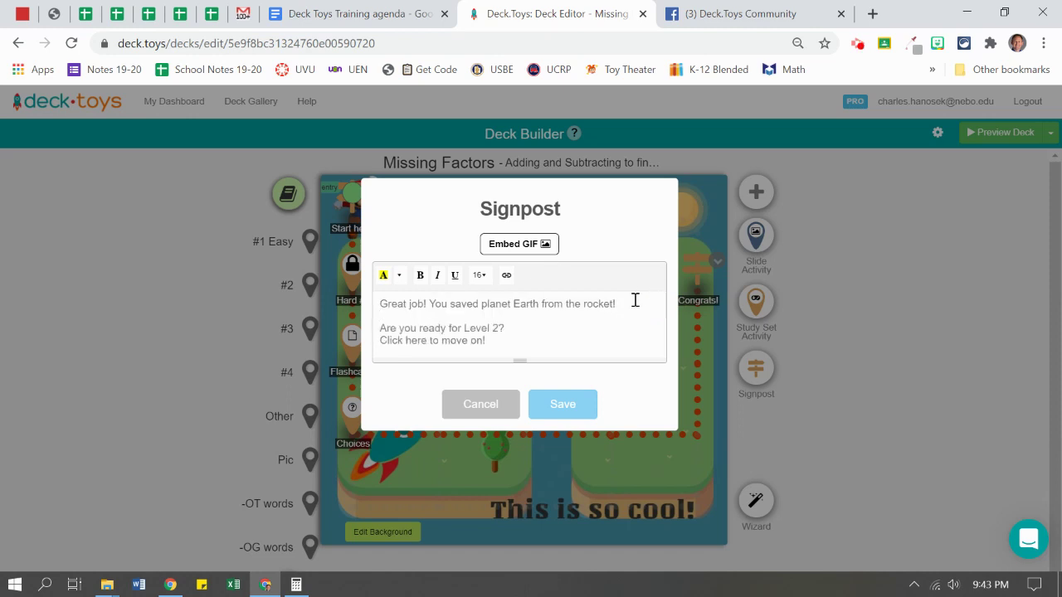
# Link 'Click here to move on!' to the next classroom's join address, save, and recheck it
pyautogui.moveTo(380, 340); pyautogui.dragTo(489, 342)
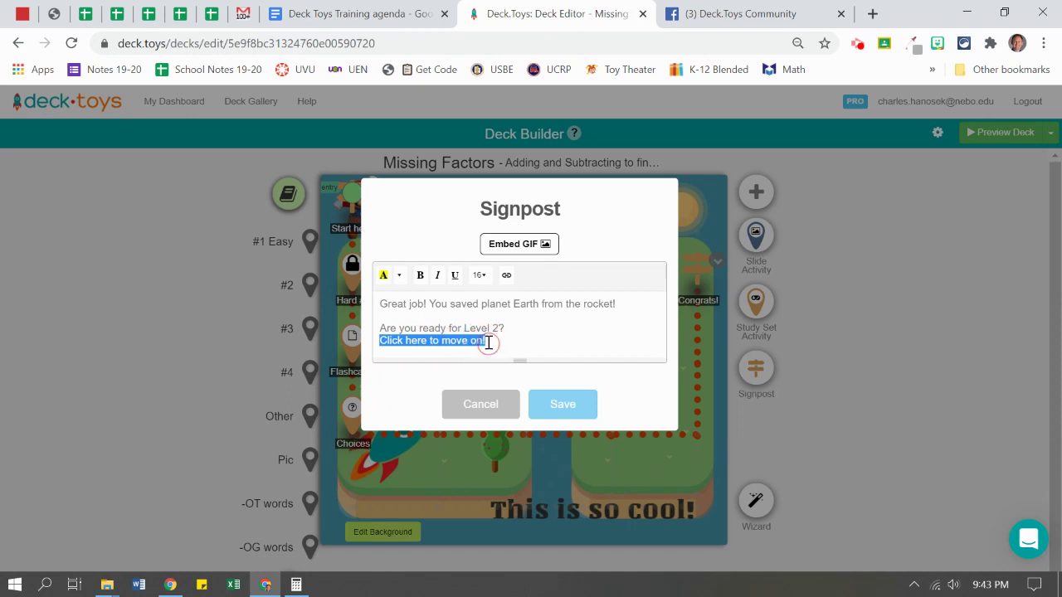
pyautogui.click(506, 275)
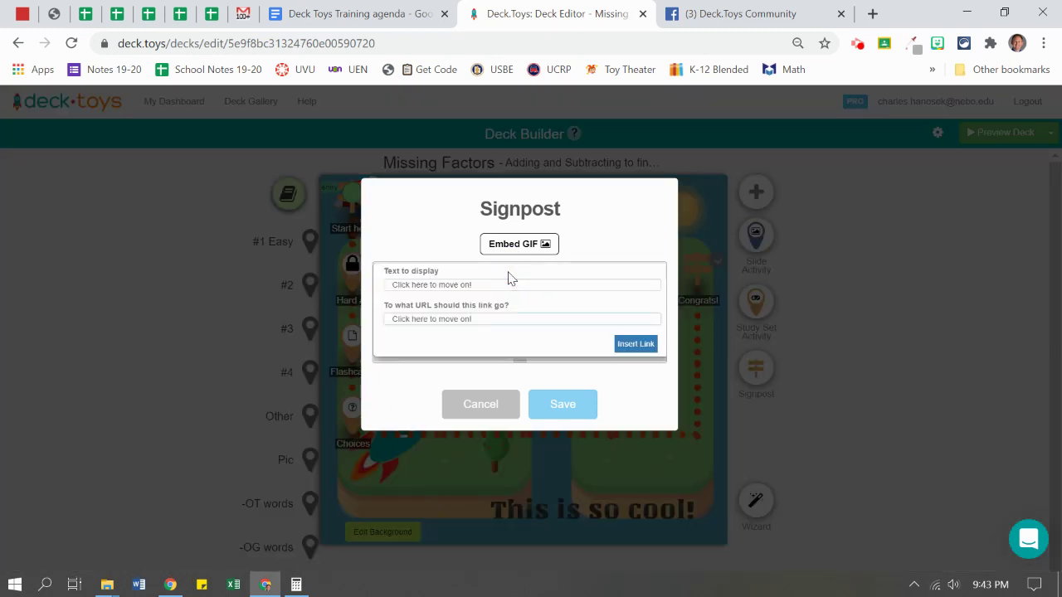
pyautogui.moveTo(478, 318); pyautogui.dragTo(371, 330)
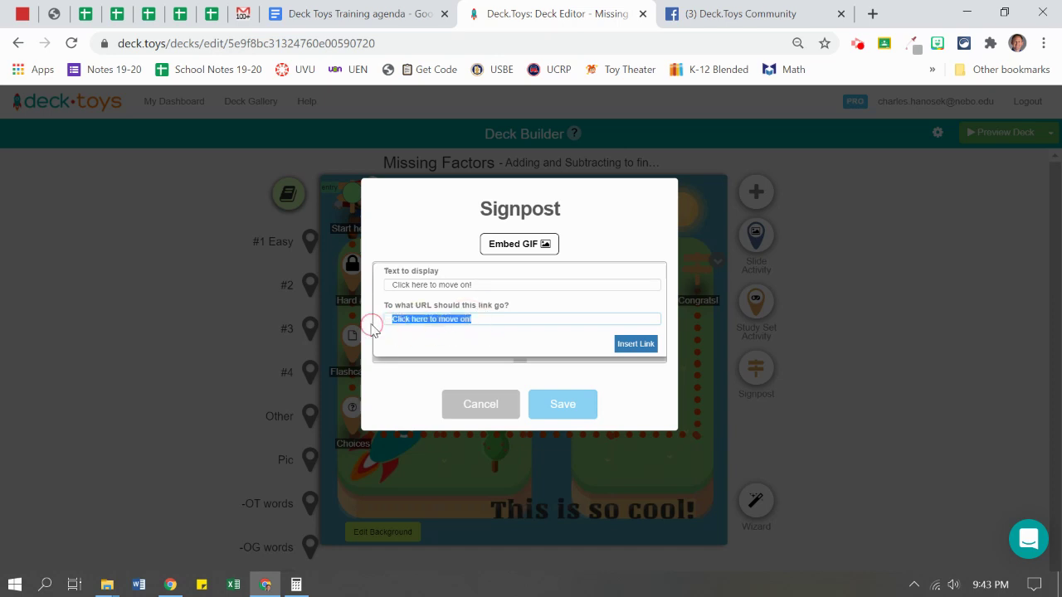
pyautogui.press('BackSpace')
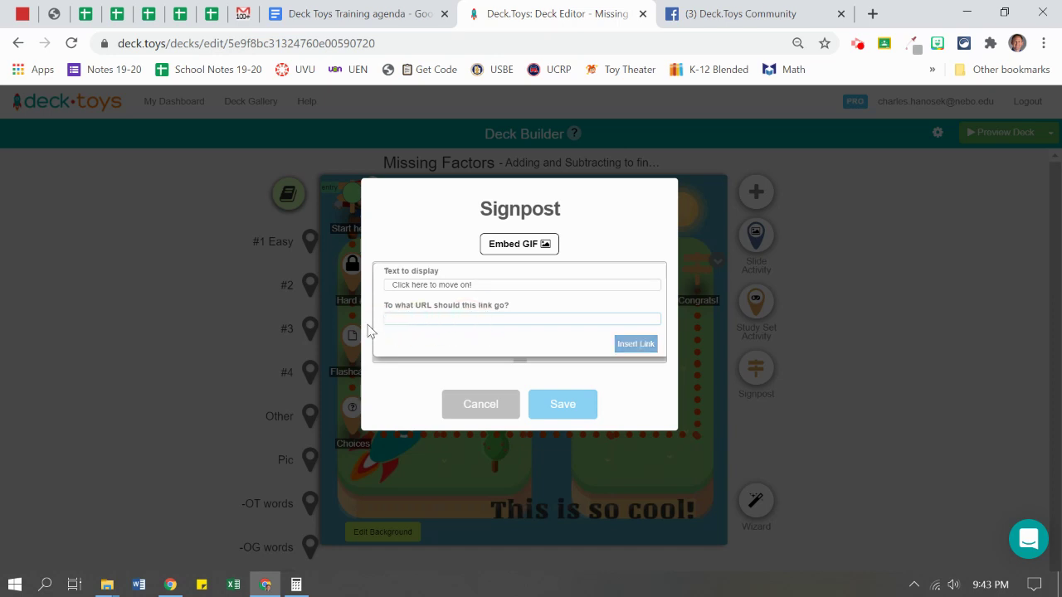
pyautogui.hotkey('ctrl', 'v')
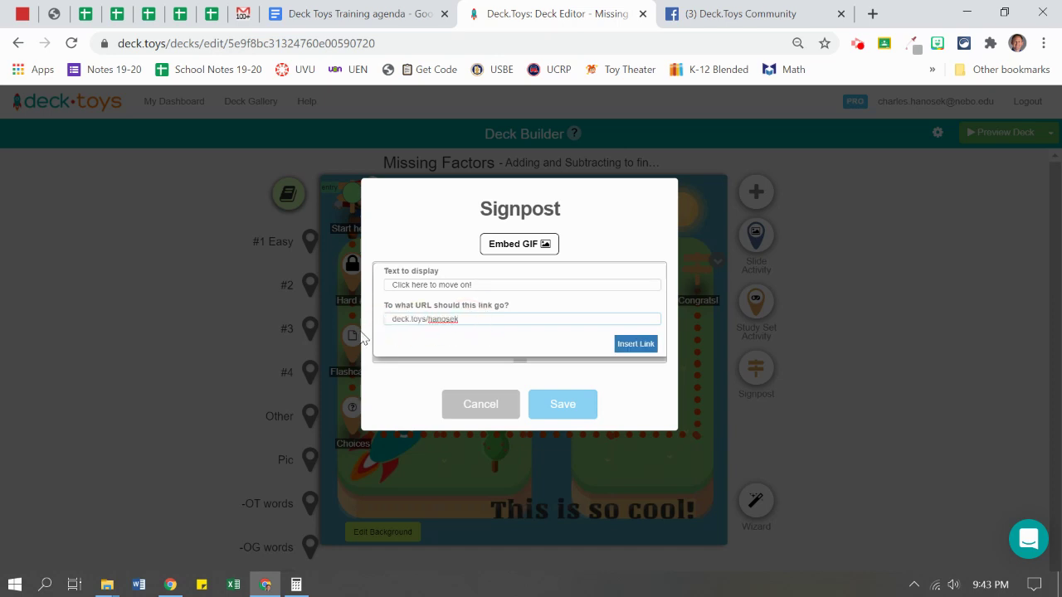
pyautogui.click(630, 345)
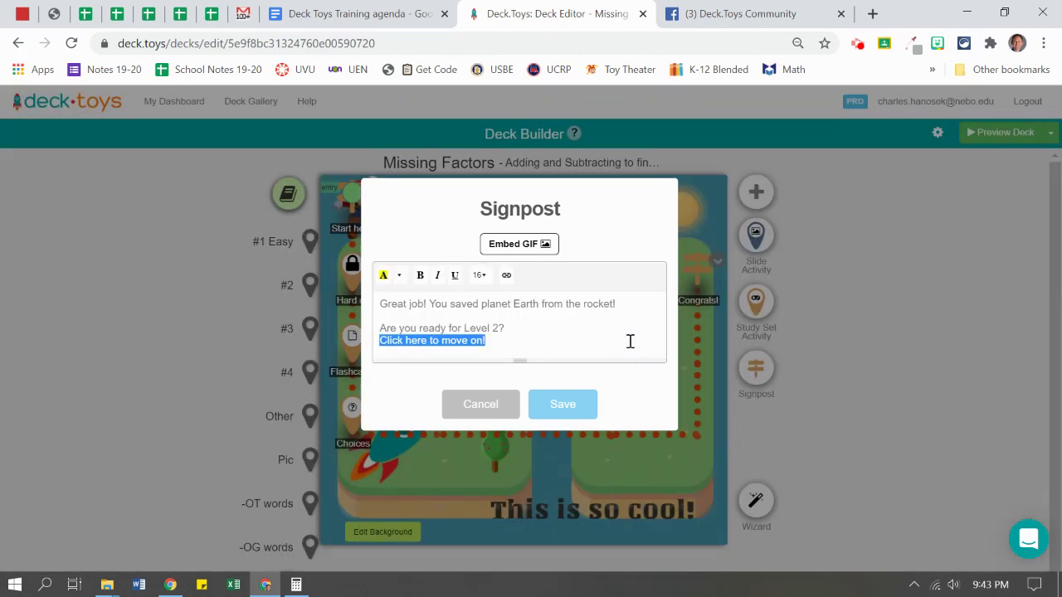
pyautogui.click(564, 408)
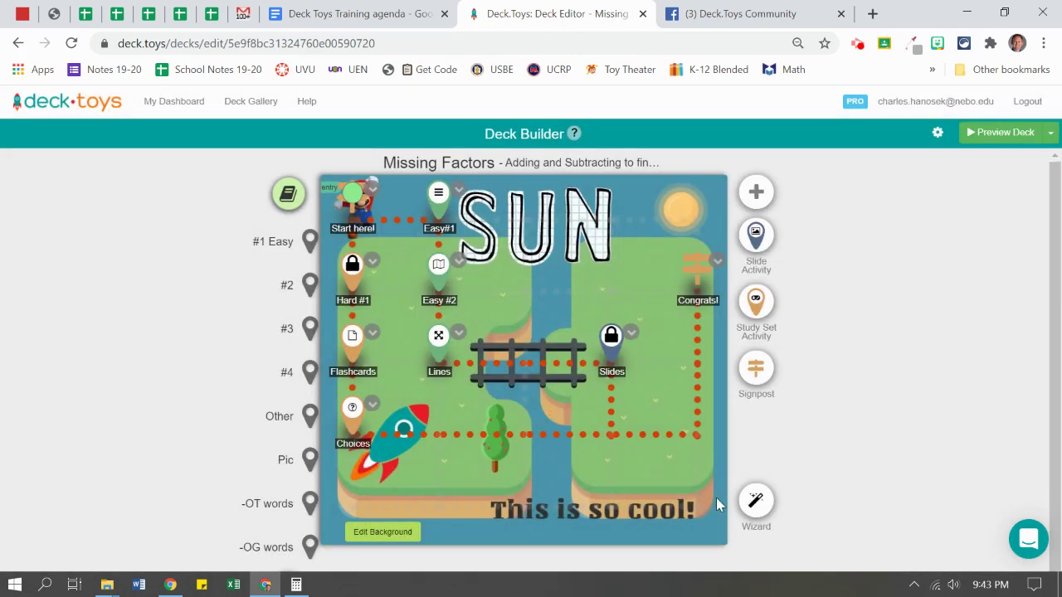
pyautogui.click(702, 274)
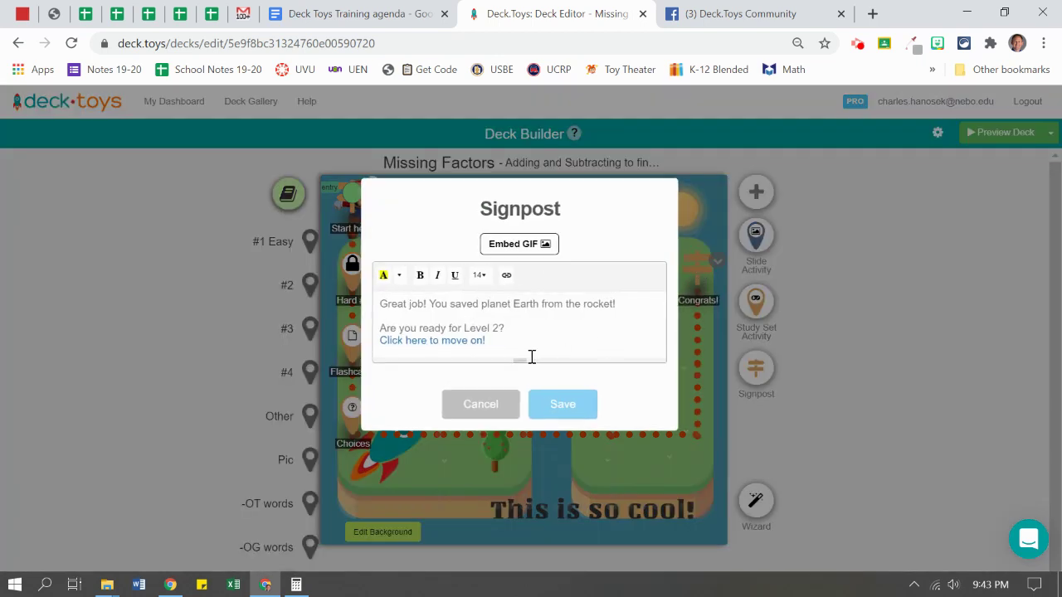